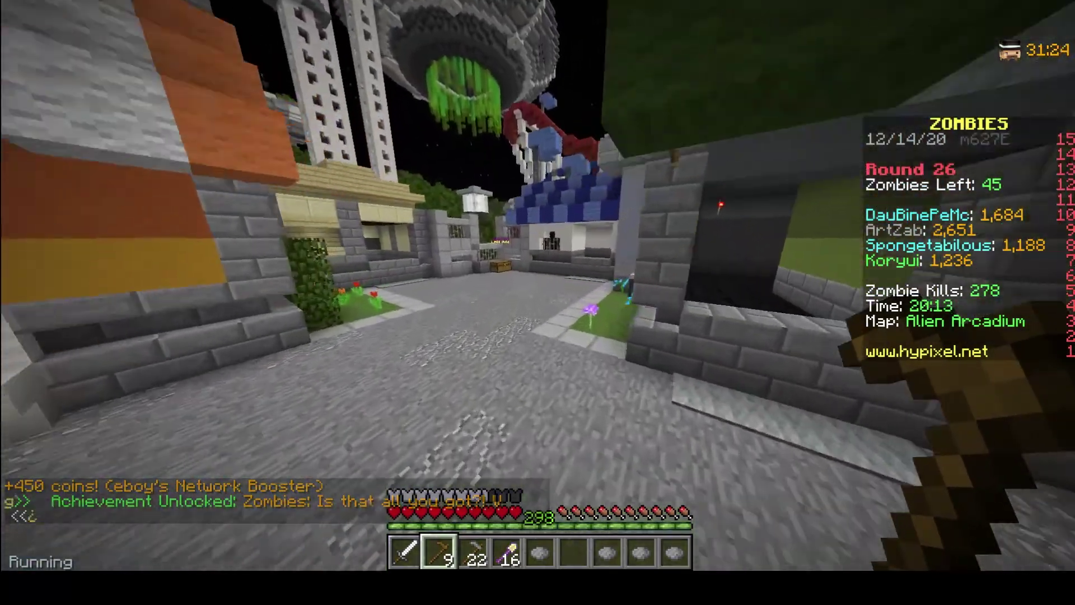
Walk down the street, equip the Rainbow Rifle (4), and shoot zombies until 42 remain
key("w")
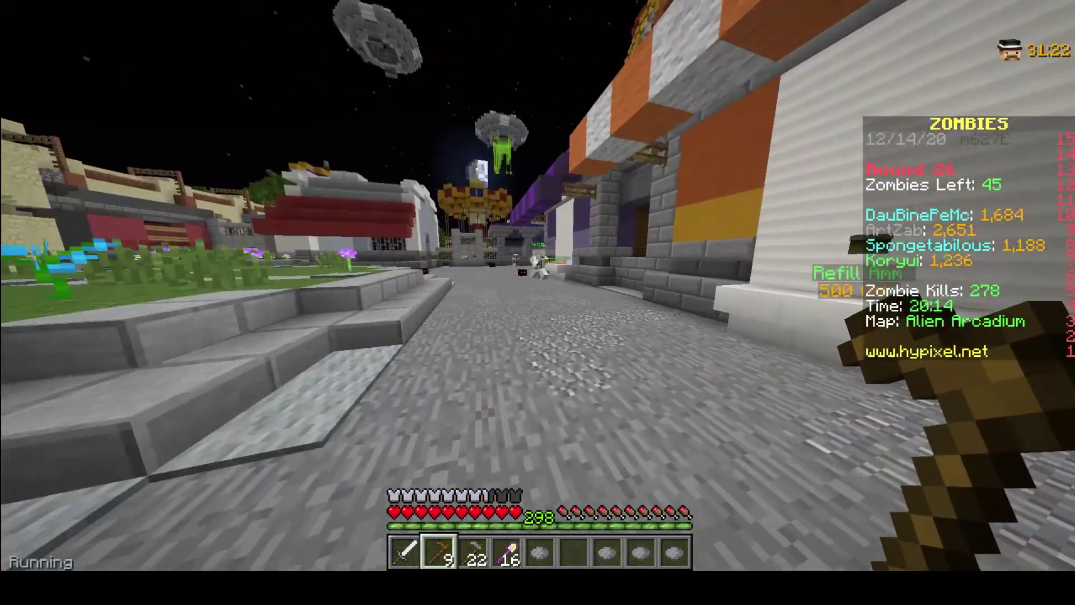
key("w")
key("4")
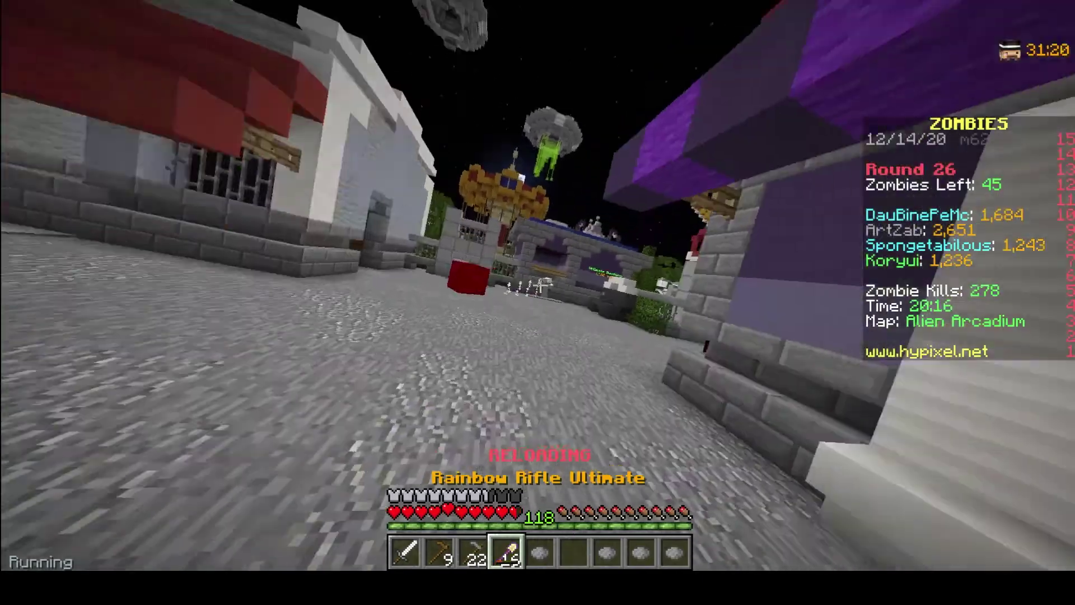
key("w")
right_click(538, 286)
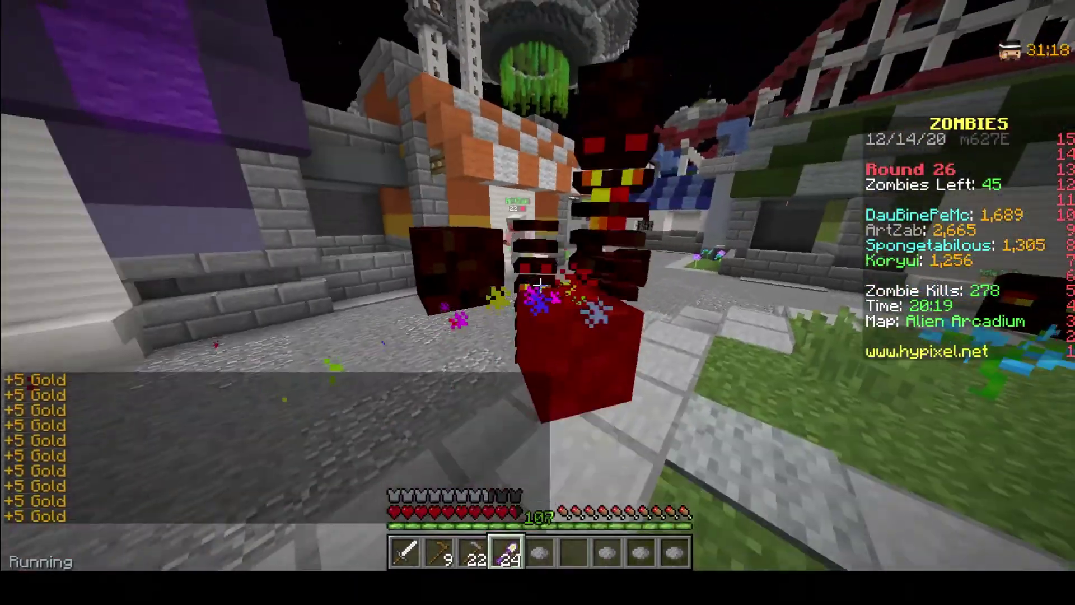
right_click(540, 286)
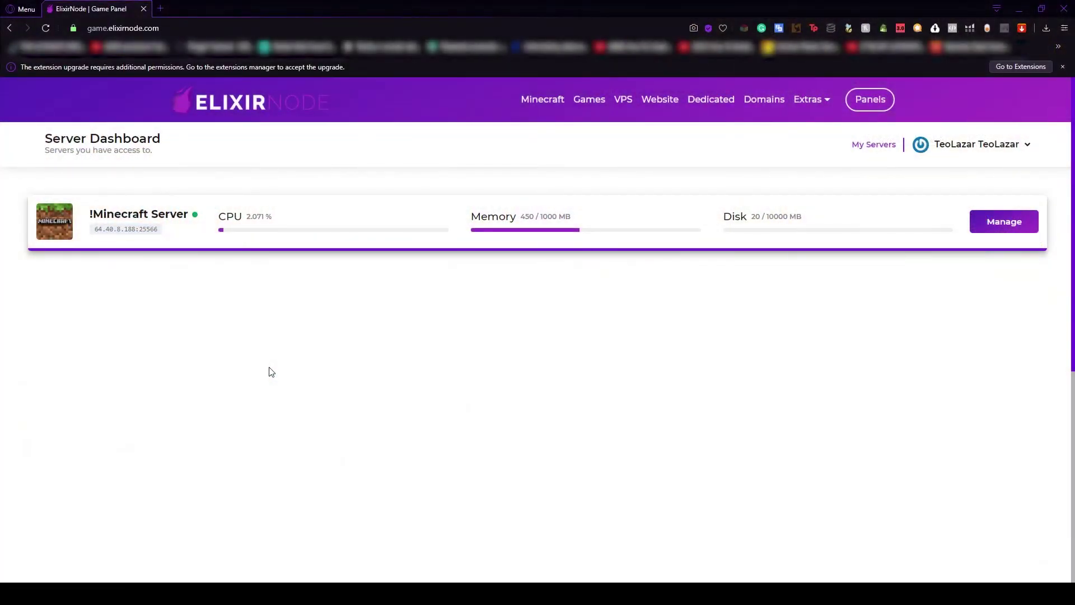
Open the Server Console for !Minecraft Server through its Manage button on the dashboard
left_click_drag(92, 28, 191, 32)
left_click(171, 149)
left_click(996, 222)
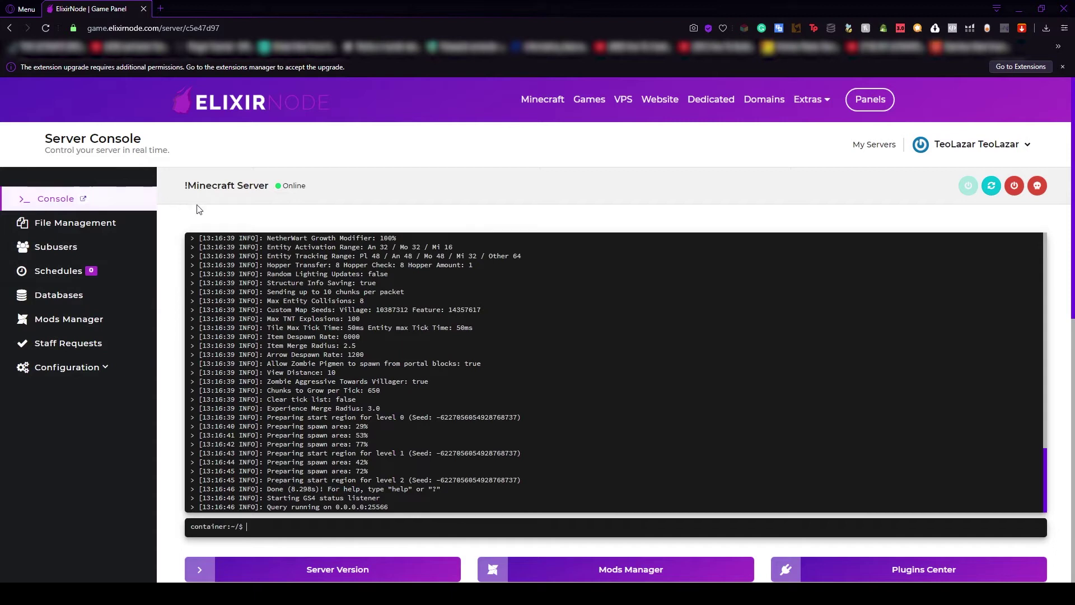
Toggle the account dropdown, then scroll down to the Memory Usage and CPU Usage charts
left_click(1035, 144)
scroll(1036, 252, "down", 2)
scroll(1052, 244, "up", 2)
scroll(1050, 238, "down", 2)
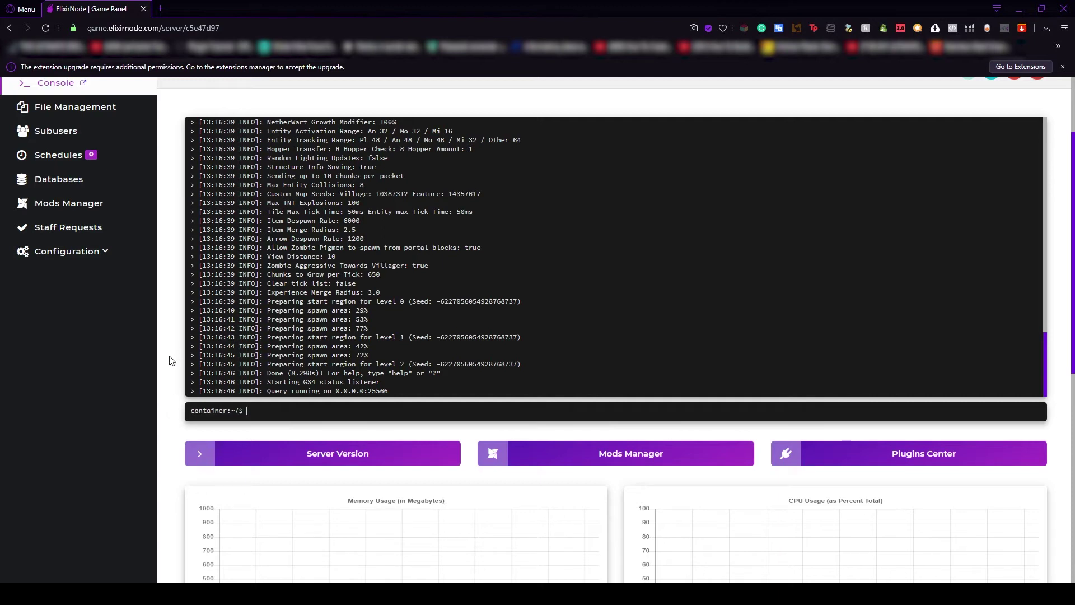
scroll(125, 271, "down", 2)
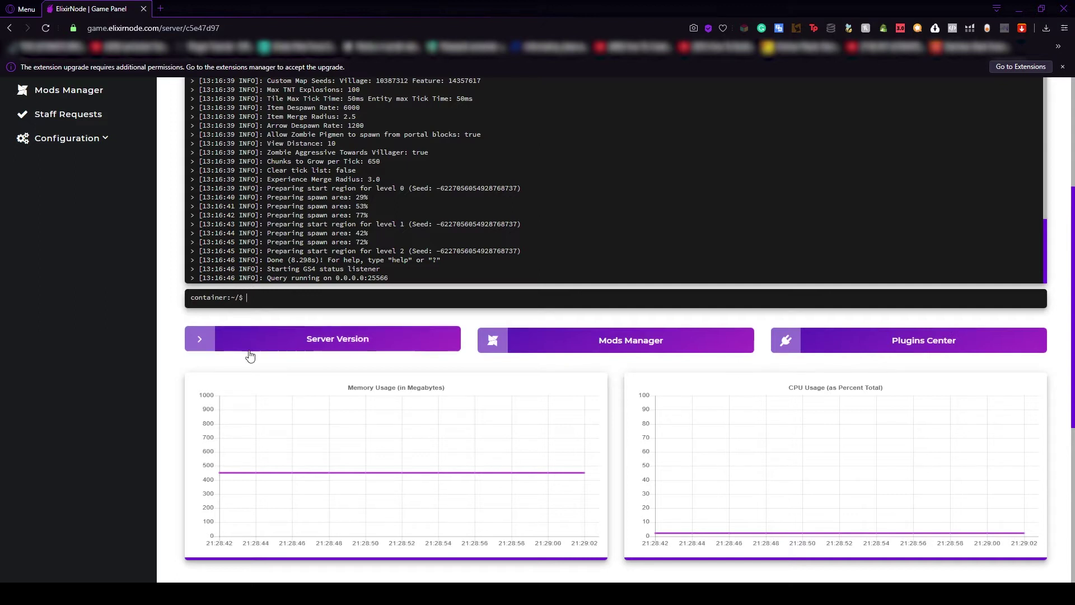
scroll(887, 416, "down", 3)
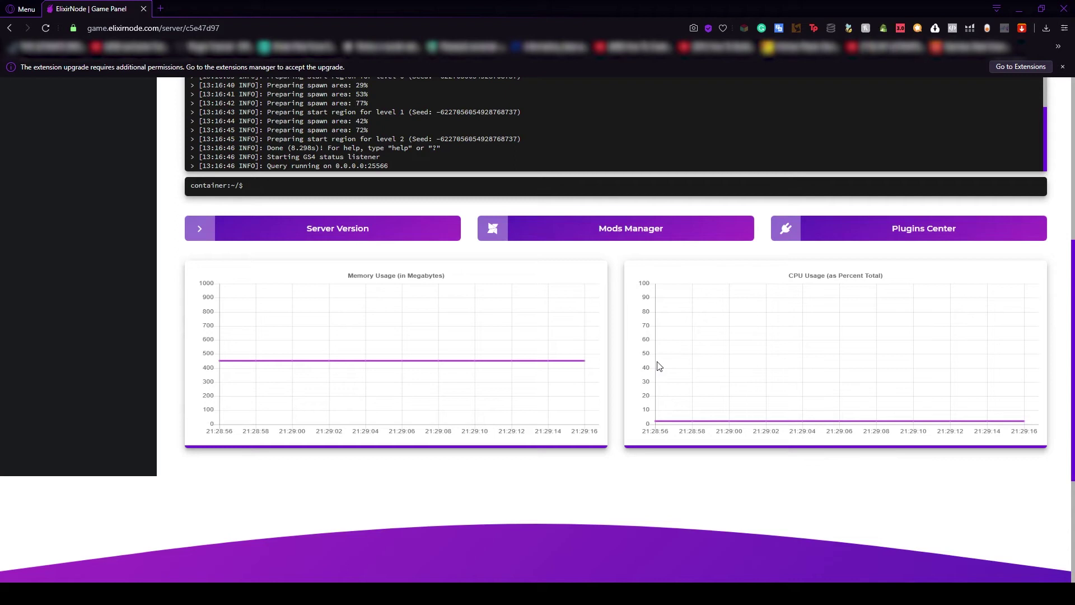
scroll(674, 365, "up", 6)
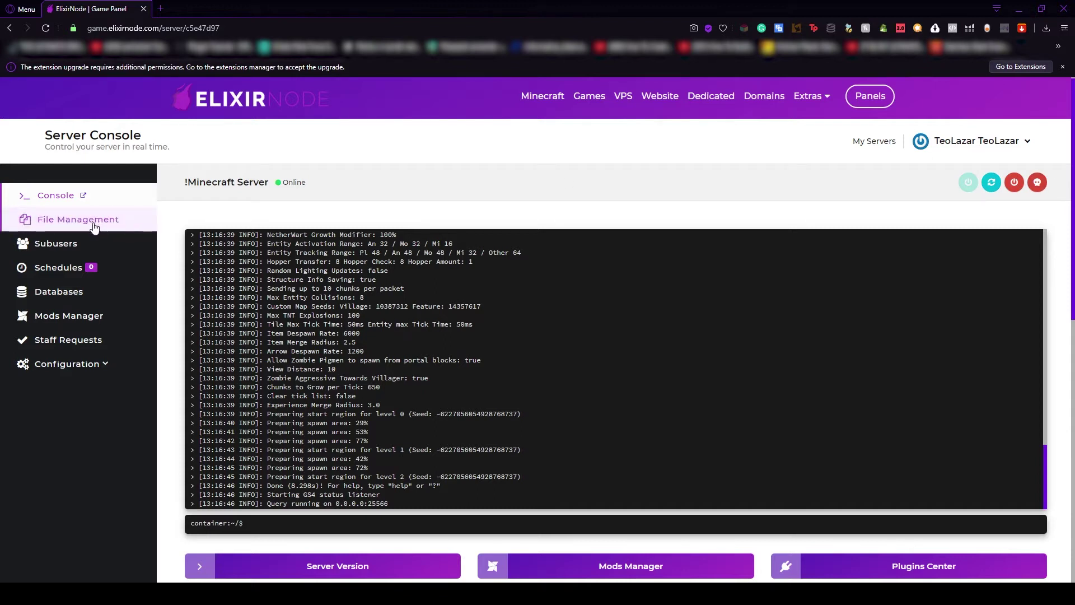
Open File Management and scroll through the /home/container file list
left_click(93, 226)
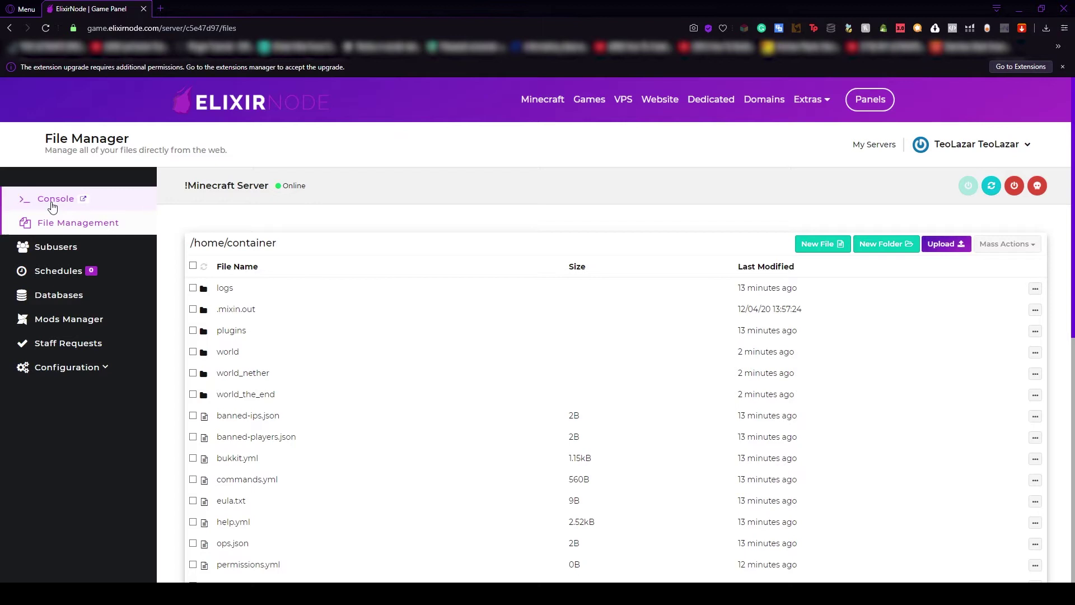
scroll(341, 324, "down", 4)
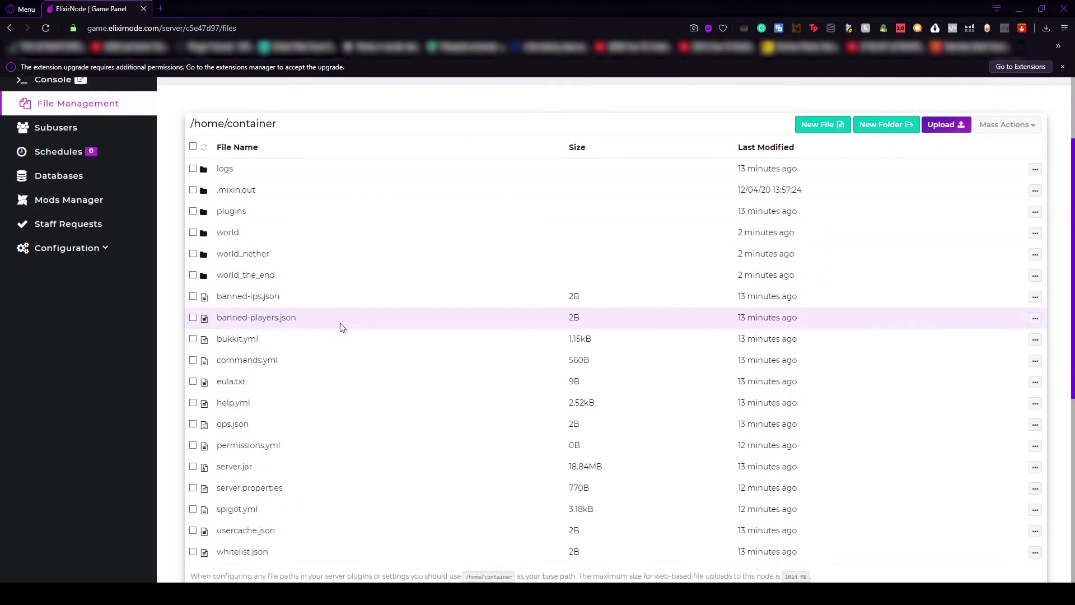
scroll(340, 325, "up", 2)
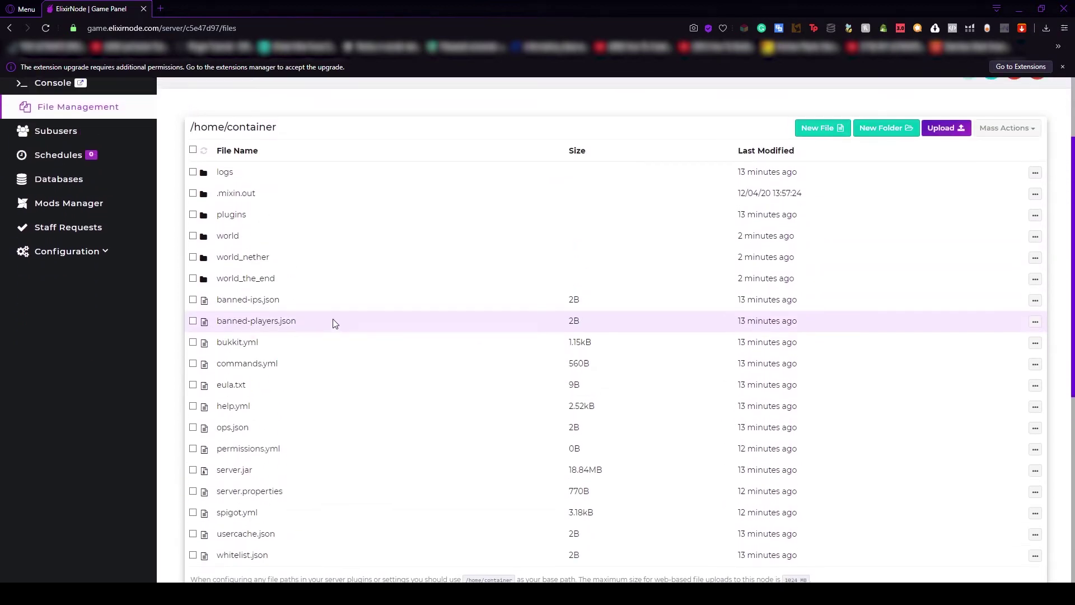
scroll(330, 318, "down", 1)
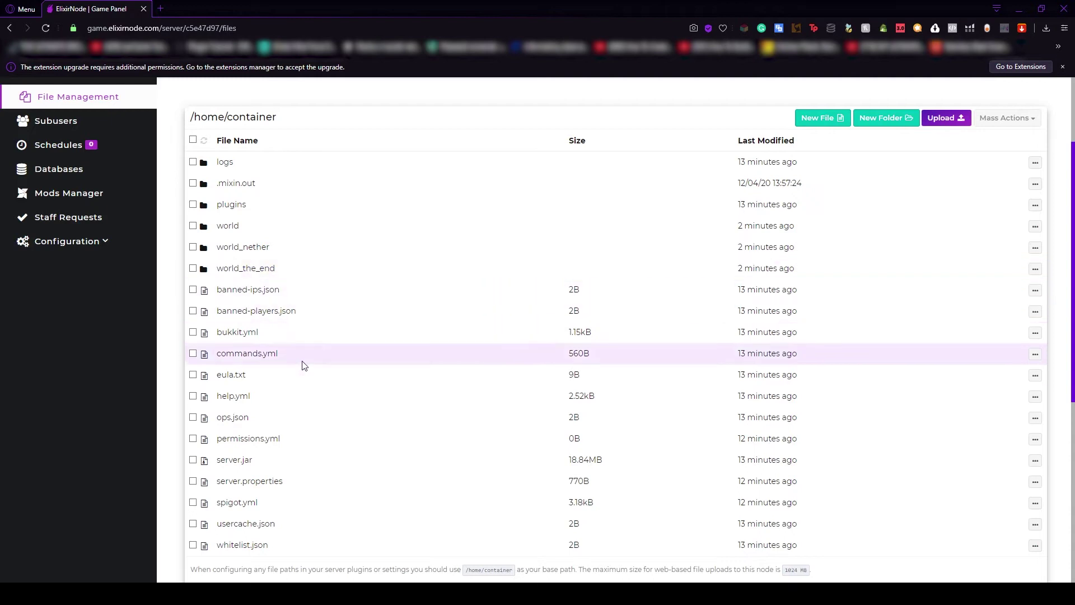
scroll(282, 430, "down", 1)
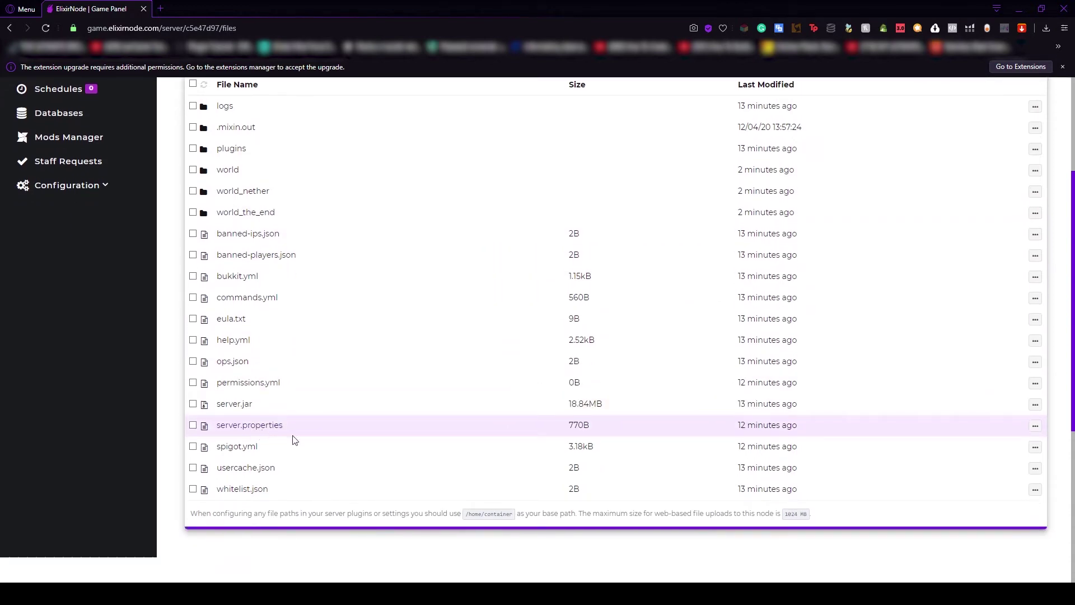
Change max-players from 20 to 100 in server.properties and save the file
left_click(247, 429)
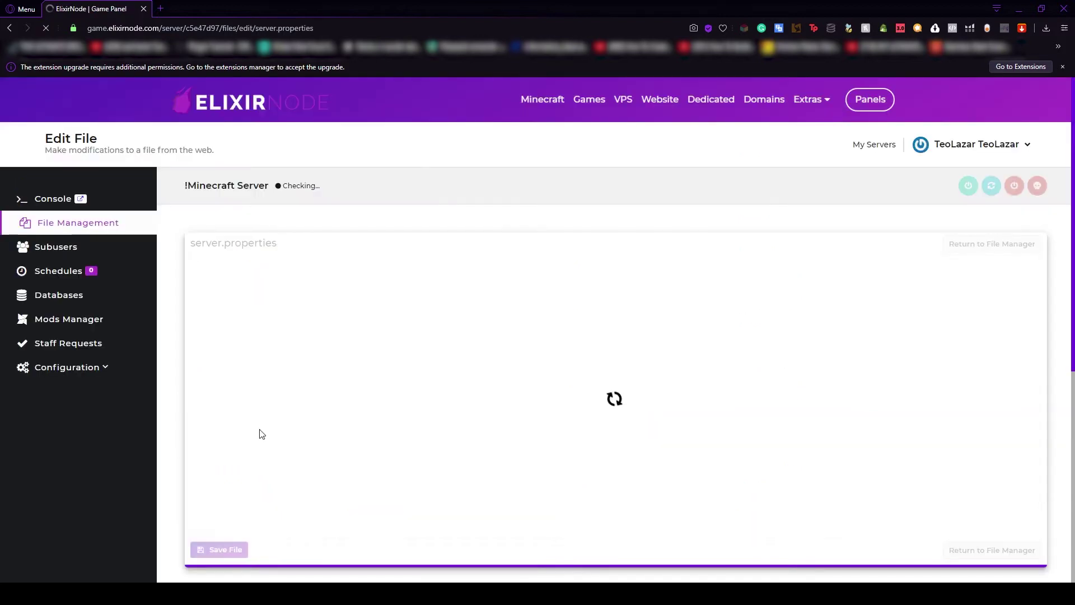
scroll(322, 377, "down", 1)
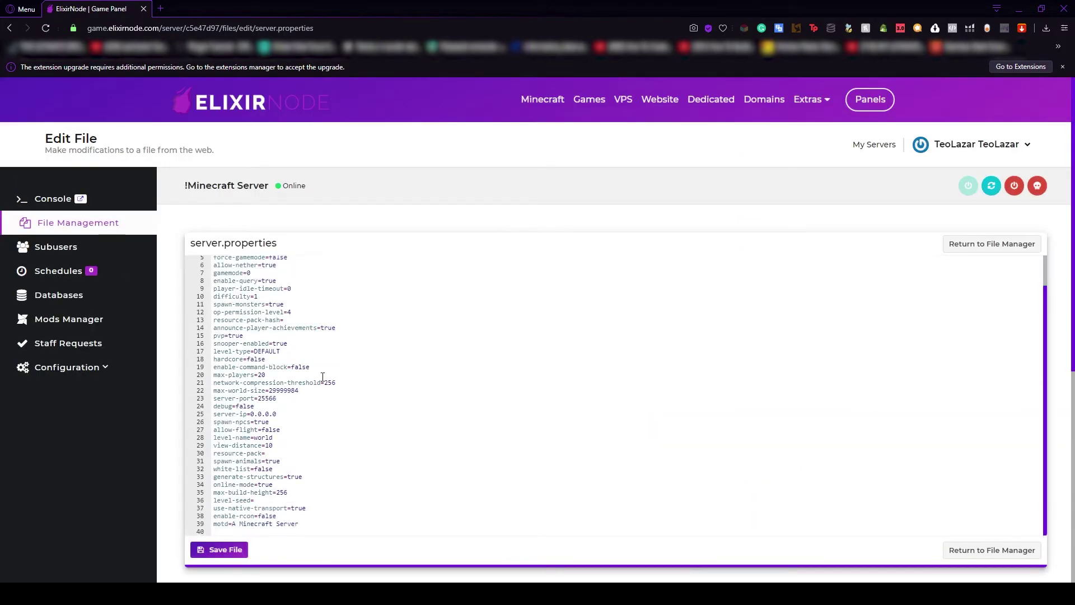
scroll(282, 423, "down", 1)
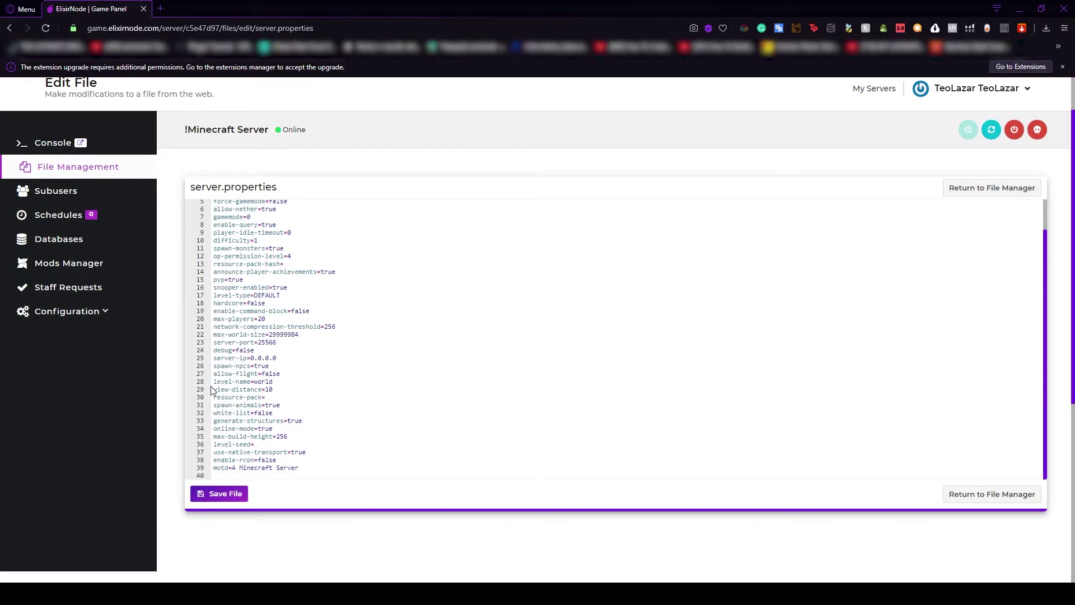
scroll(204, 210, "up", 1)
scroll(313, 356, "down", 1)
left_click(270, 319)
key("BackSpace")
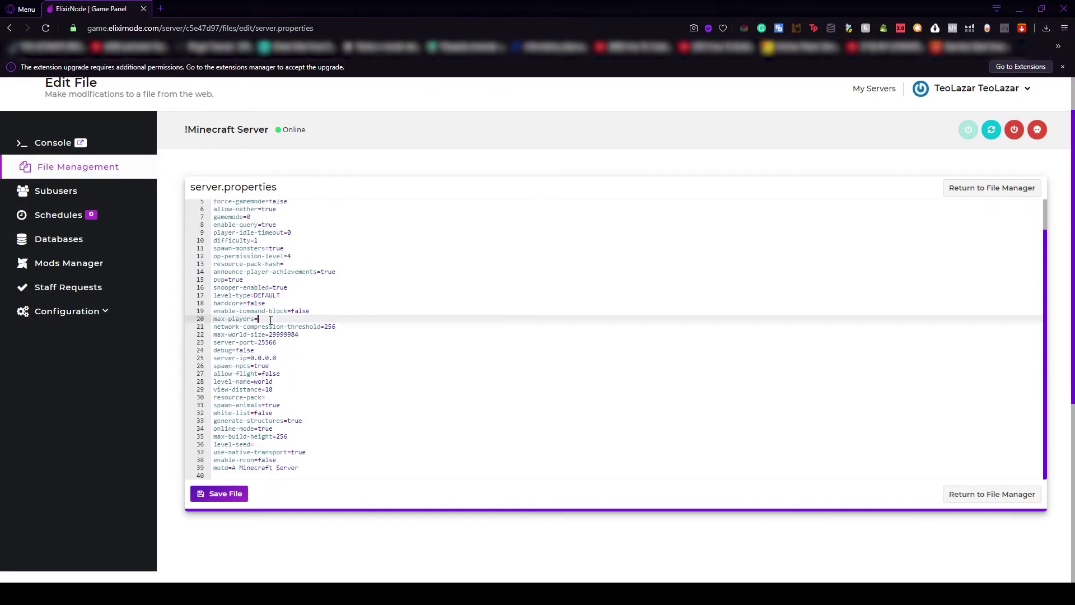
type("100")
left_click(218, 494)
Restart the server to apply the change and return to the File Management list
scroll(305, 526, "up", 1)
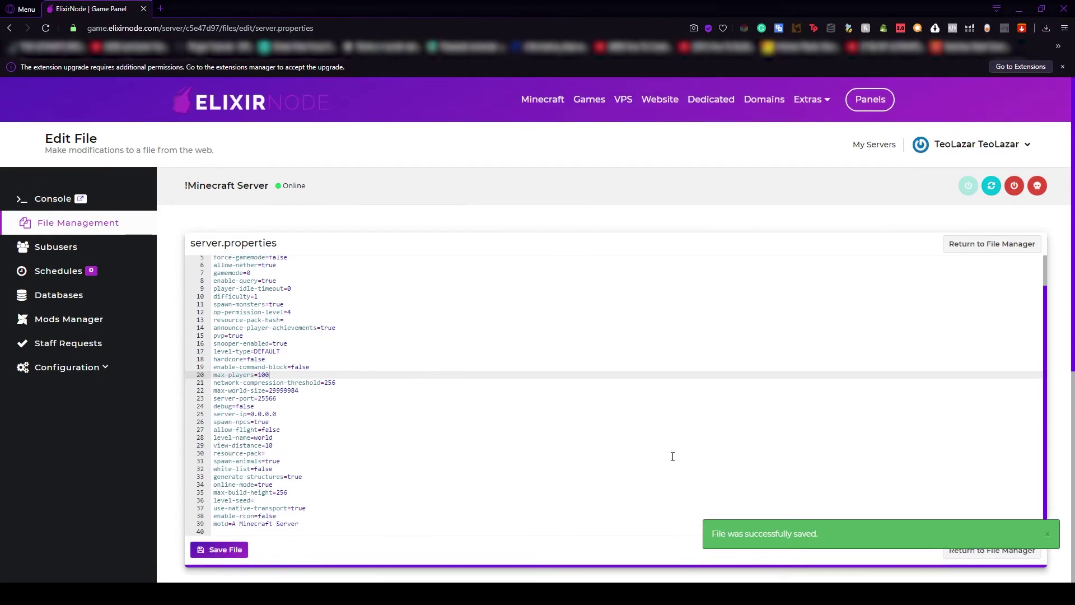
left_click(992, 186)
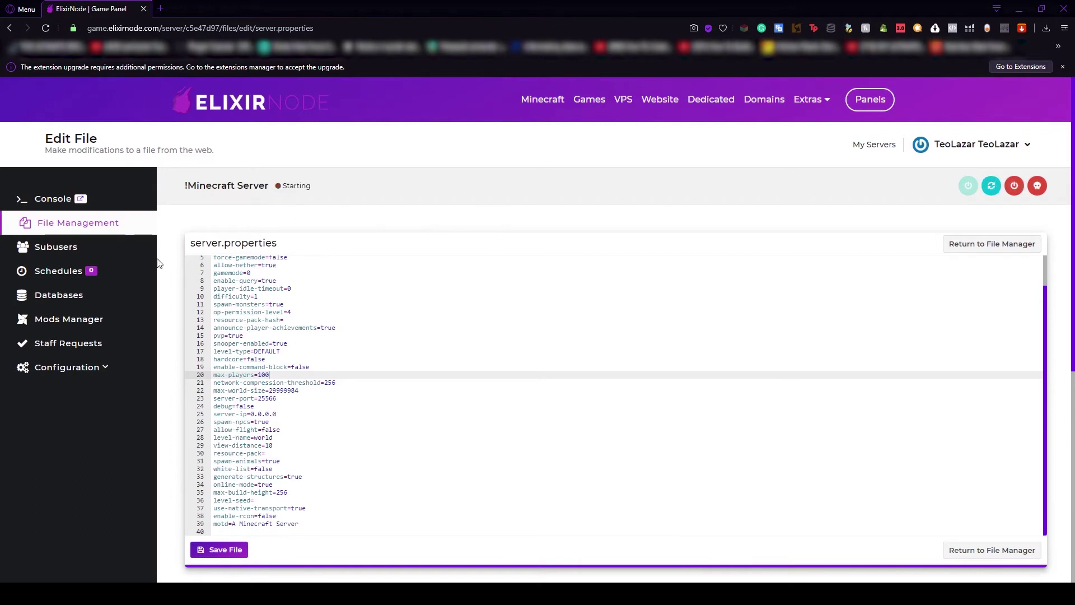
left_click(33, 224)
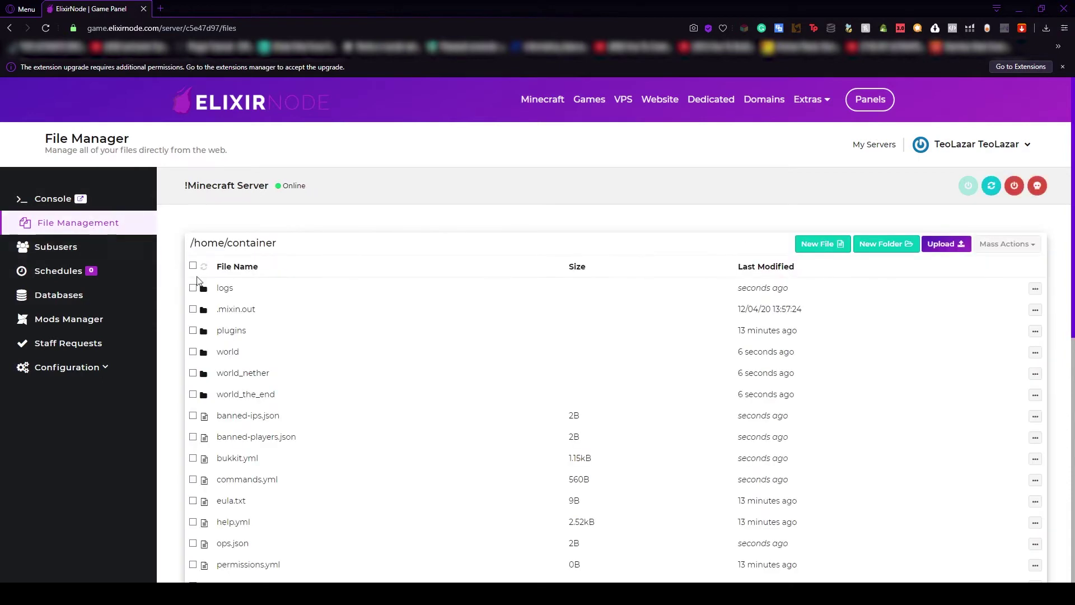
Open the /home/container/plugins folder in the File Manager
left_click(230, 331)
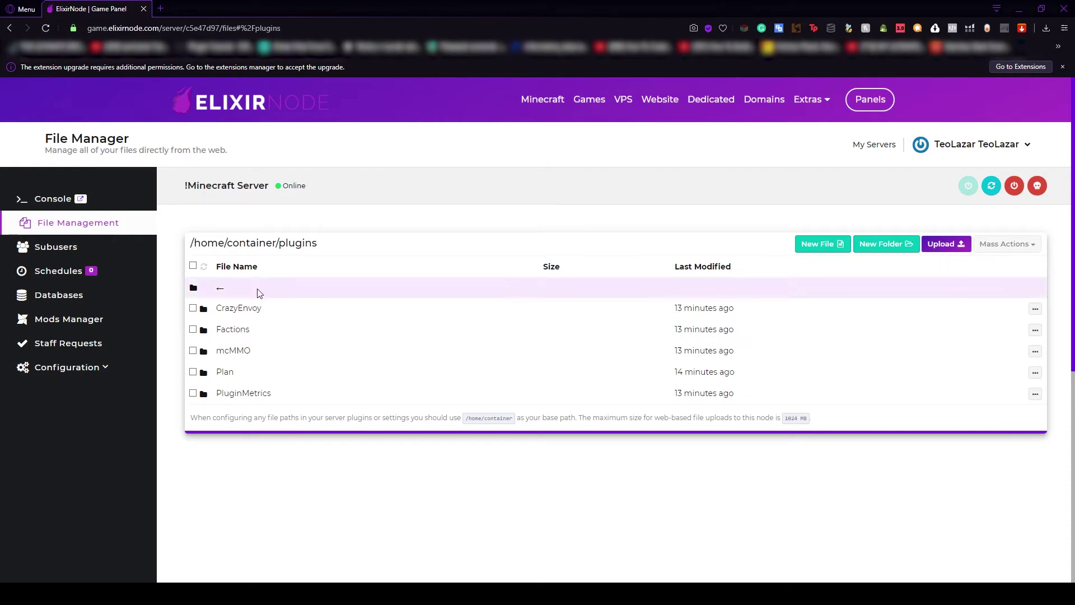
View the Subusers page's Accounts with Access, then switch to the Schedules page
left_click(131, 255)
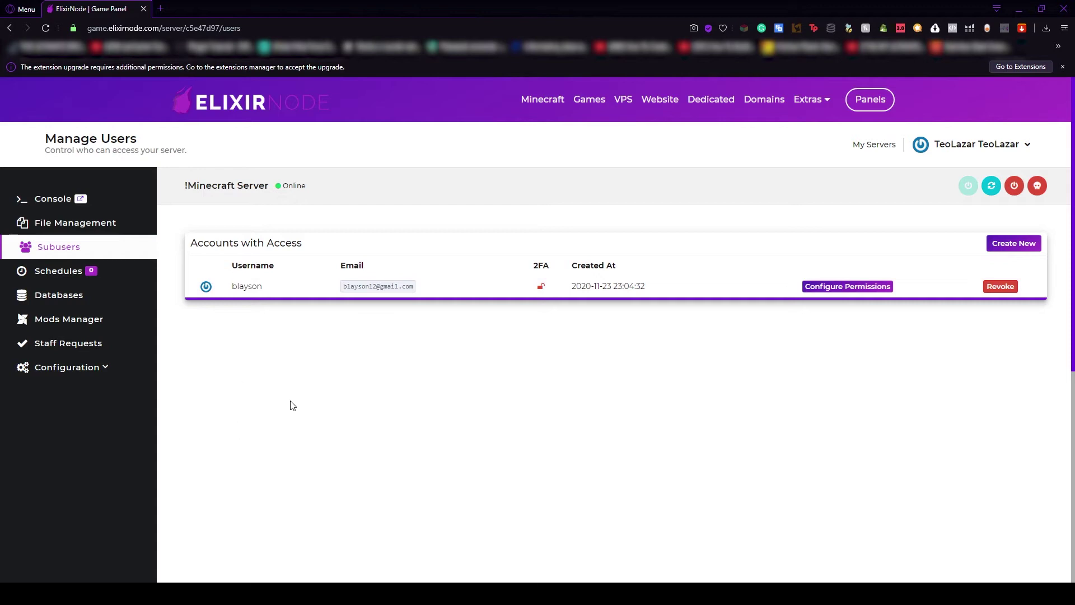
left_click(144, 275)
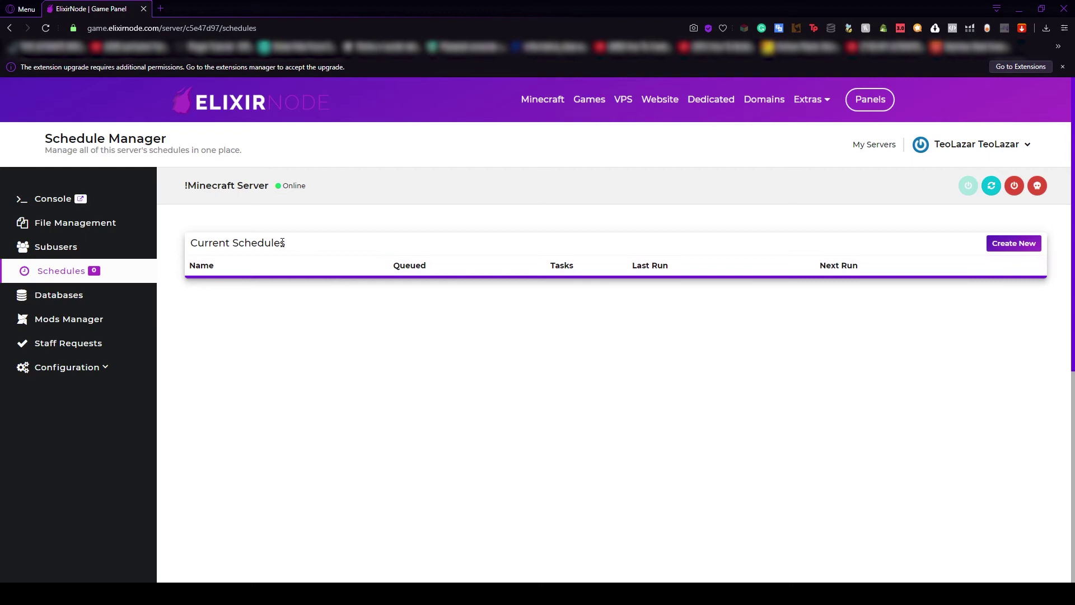
Start a new schedule and name it 'Test Scheduler'
left_click(1000, 246)
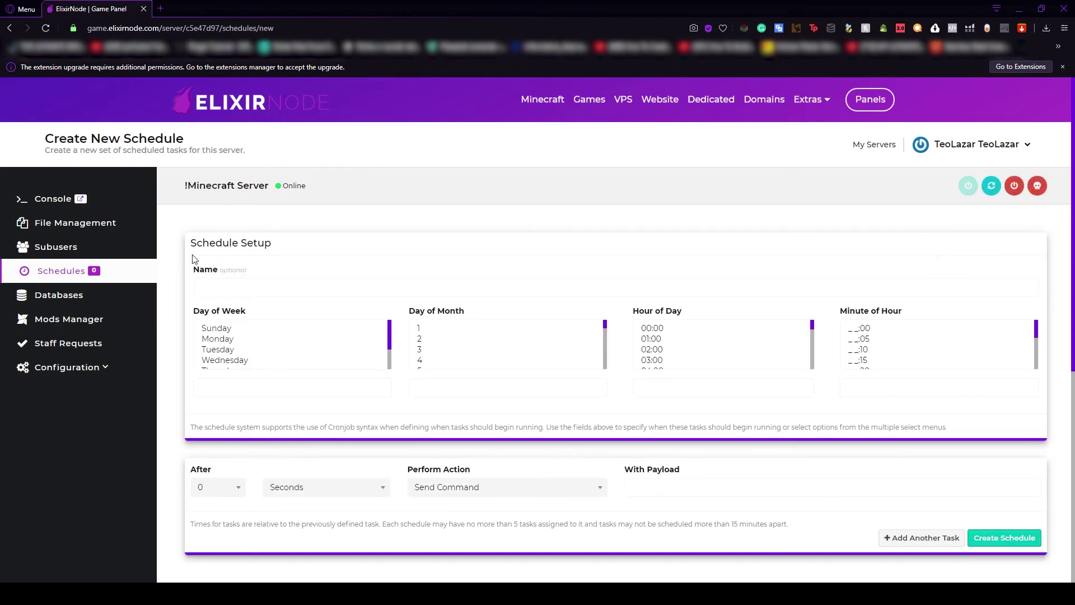
left_click(228, 289)
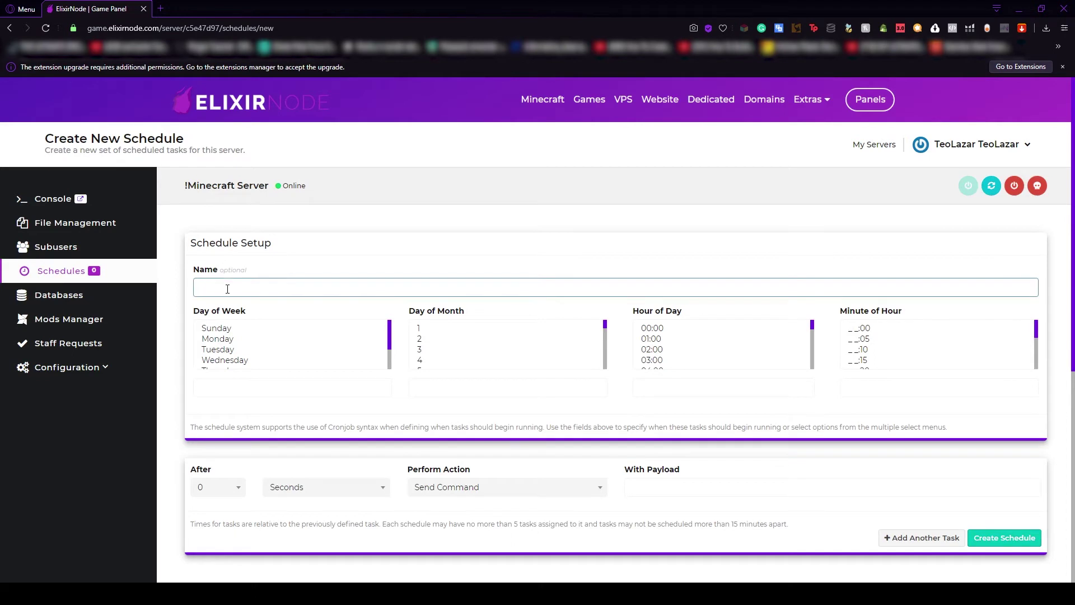
type("Test Scheduler")
Set the schedule to run on Tuesdays and on day 13 of the month
mouse_move(228, 343)
left_mouse_down()
mouse_move(224, 361)
mouse_move(227, 334)
left_mouse_up()
scroll(227, 362, "down", 1)
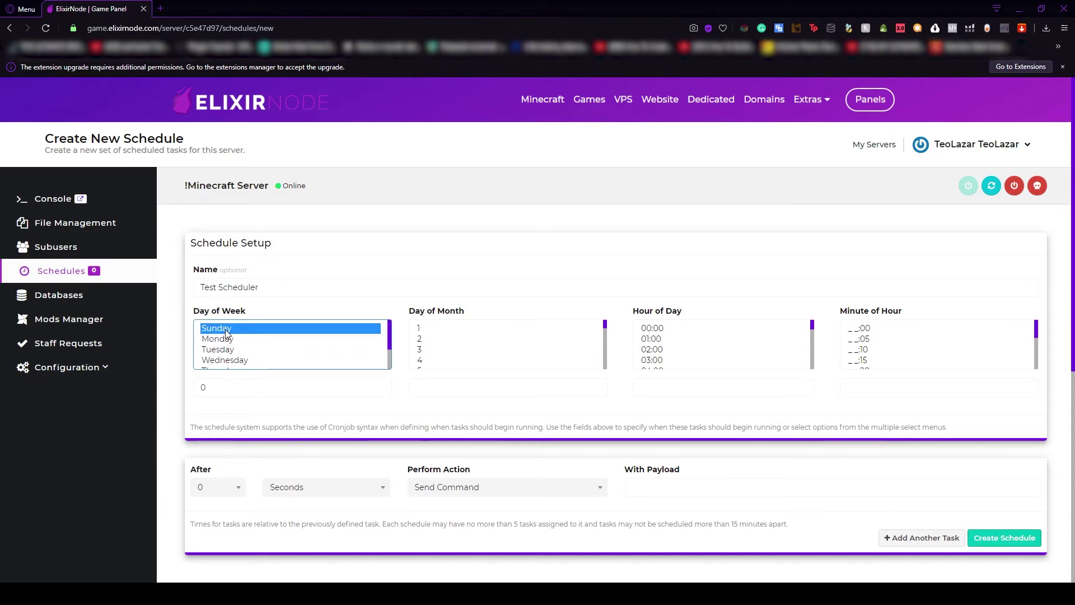
left_click(258, 351)
scroll(451, 351, "down", 2)
left_click(451, 346)
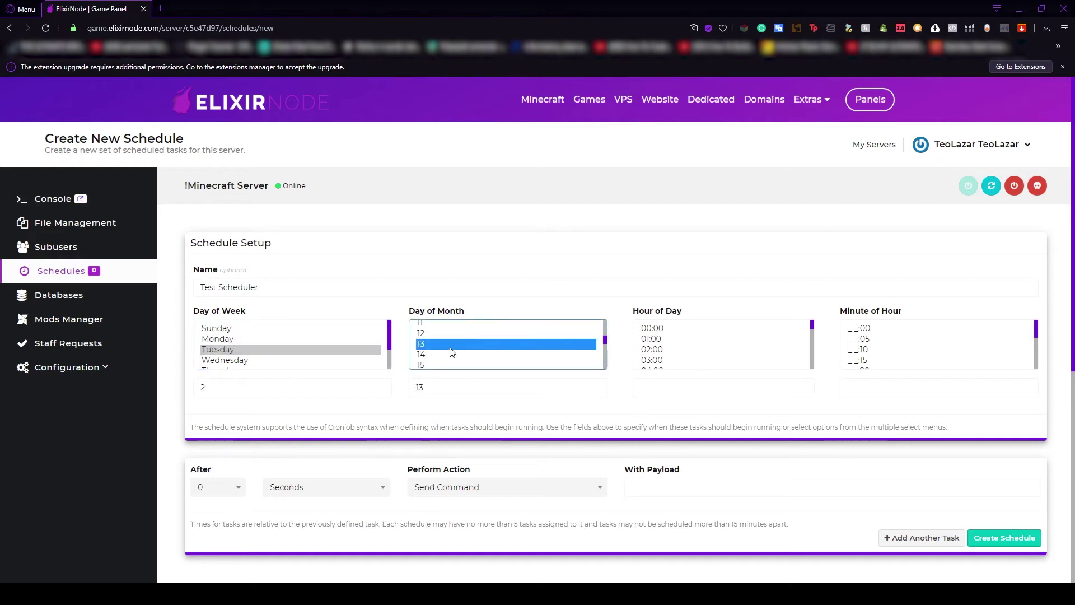
Set the schedule time to hour 02, minute 35
scroll(451, 351, "down", 1)
scroll(459, 358, "up", 1)
scroll(467, 361, "down", 1)
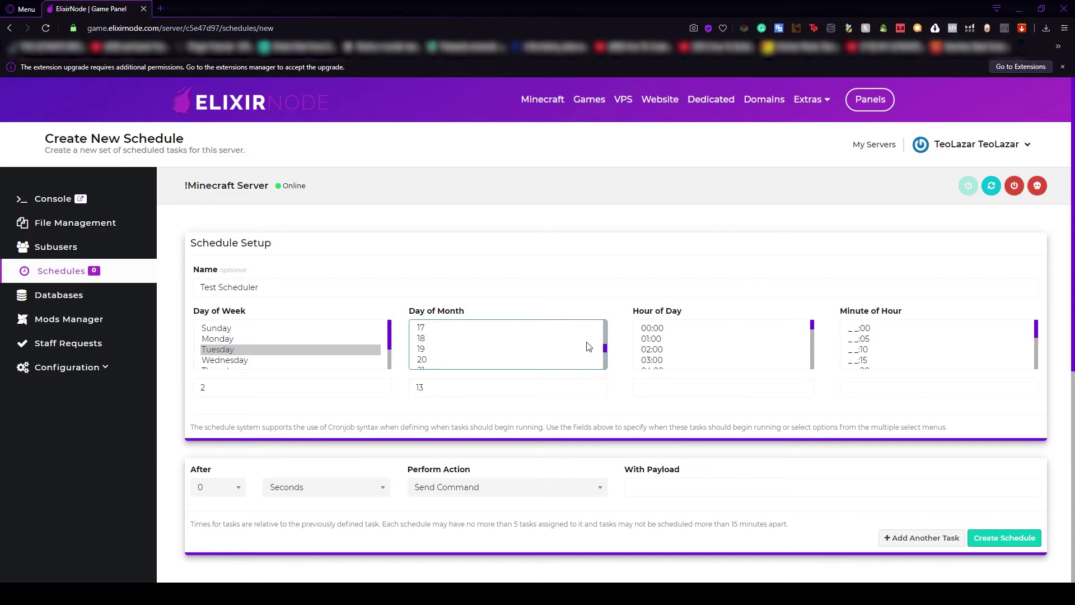
left_click(690, 352)
scroll(698, 358, "down", 1)
scroll(705, 360, "down", 2)
scroll(857, 331, "down", 3)
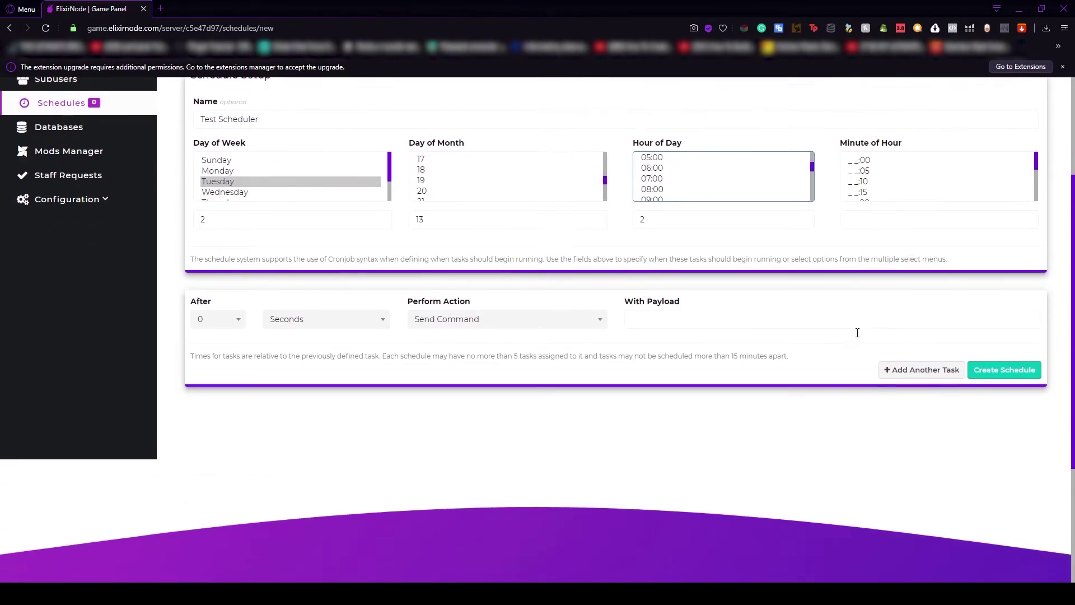
scroll(984, 312, "up", 2)
left_click_drag(1039, 284, 1039, 303)
left_click(871, 305)
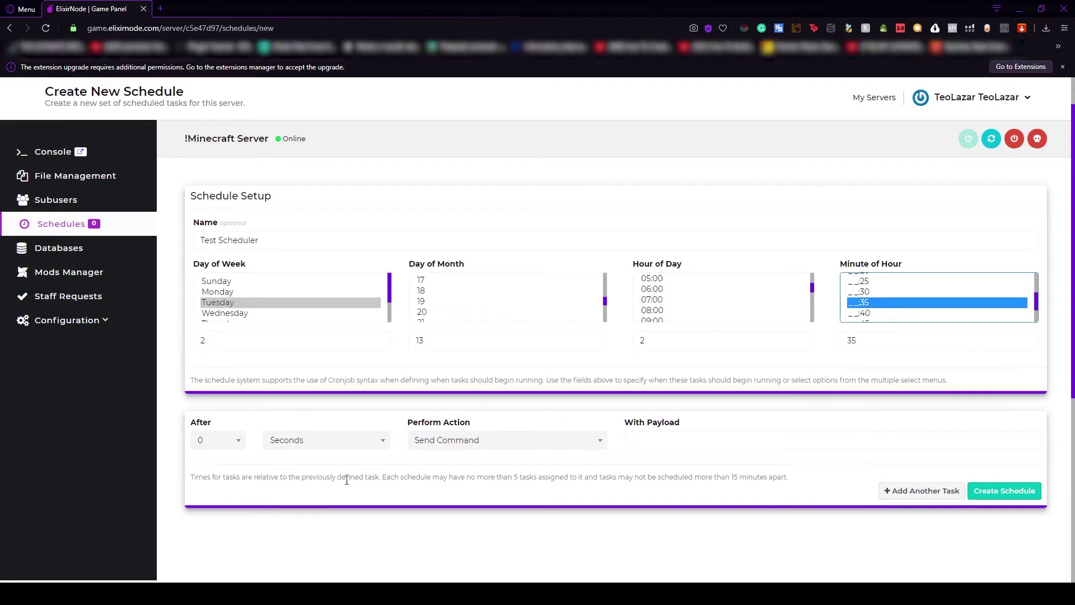
Configure the task as Send Command after a 1-second delay, then start entering its payload
left_click(353, 445)
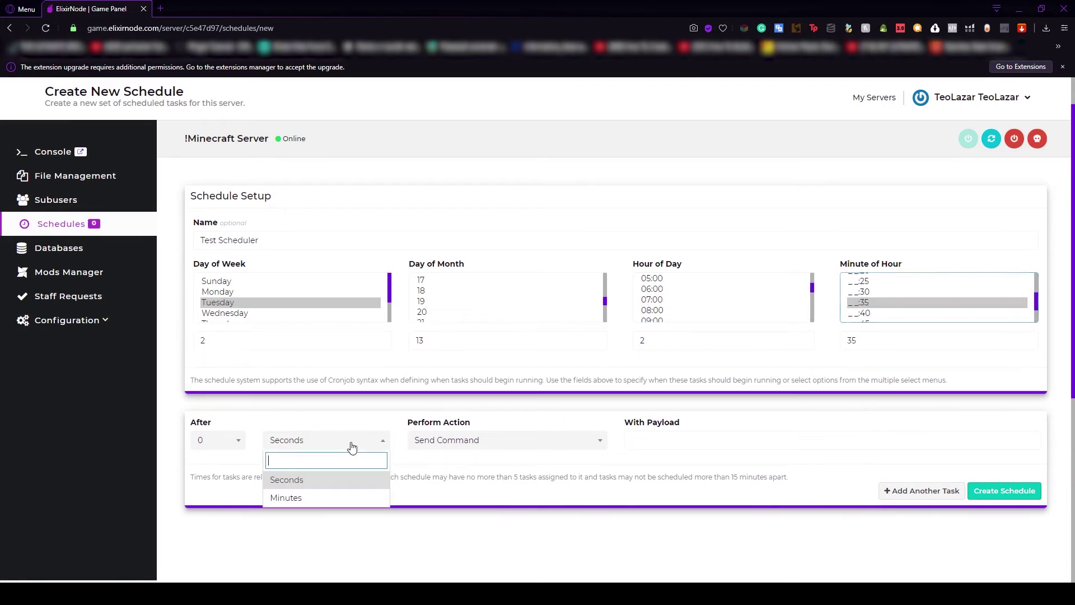
left_click(223, 444)
left_click(221, 350)
left_click(308, 446)
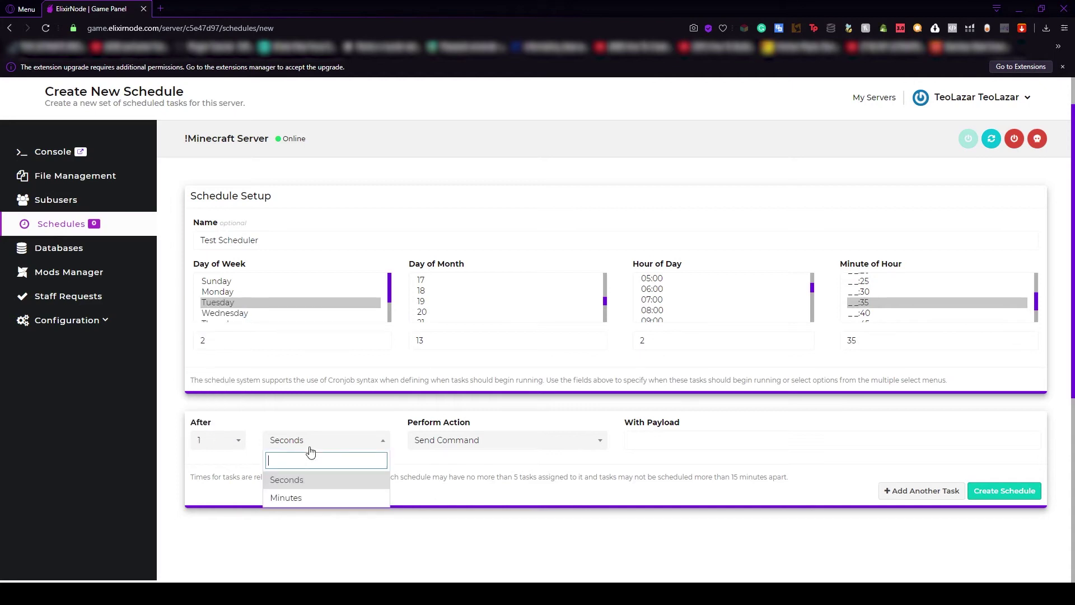
left_click(309, 487)
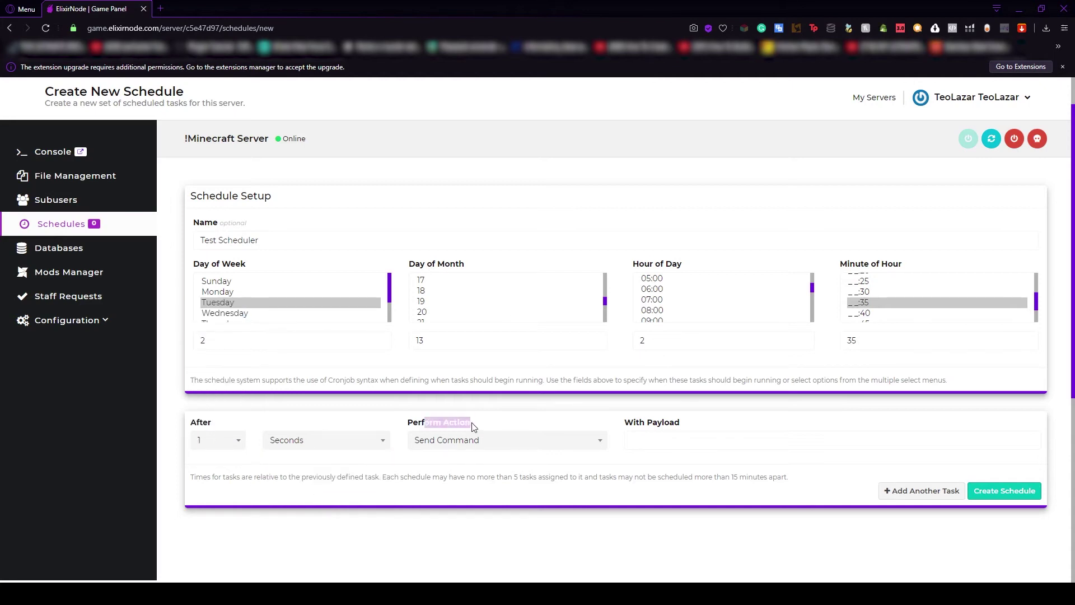
left_click(473, 442)
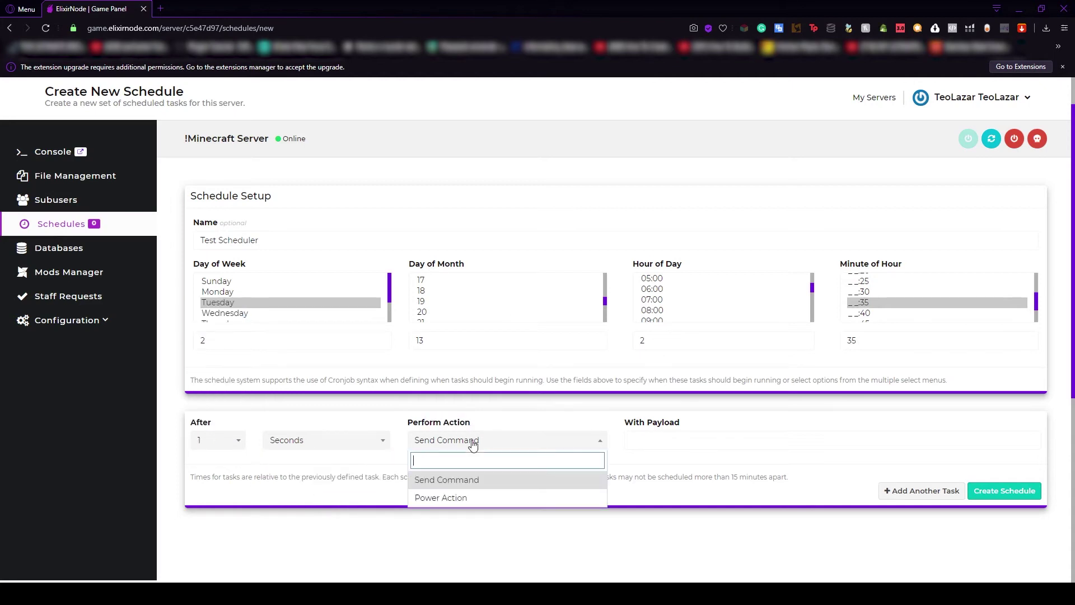
left_click(477, 482)
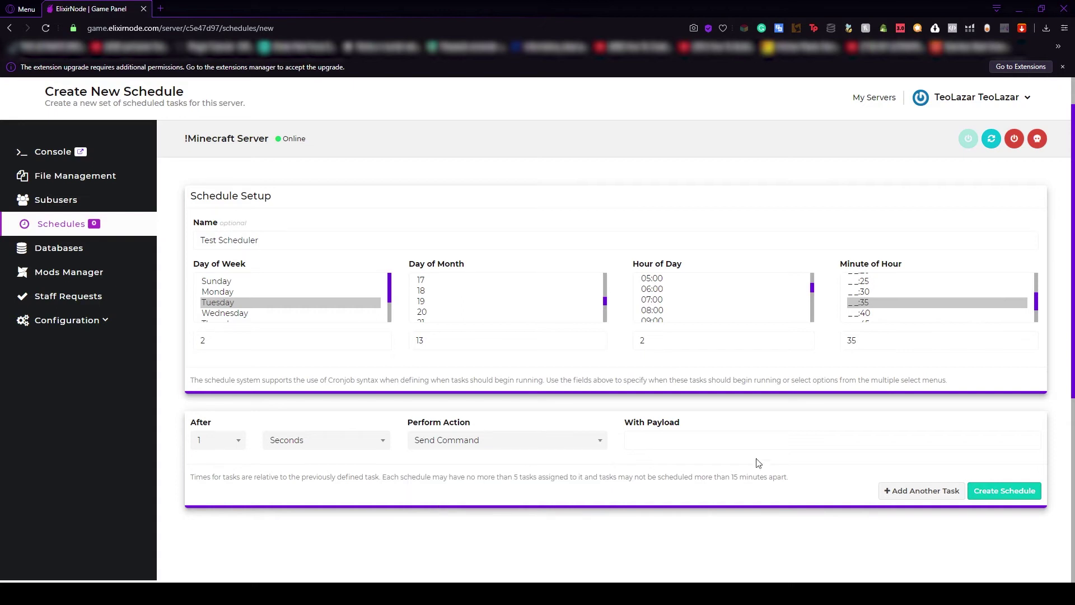
left_click(718, 437)
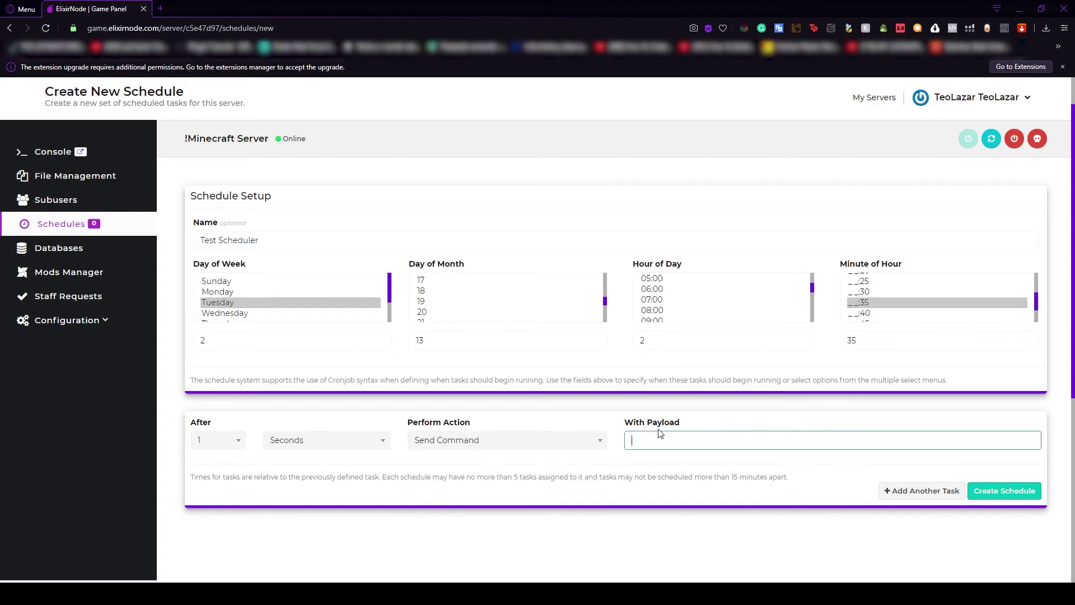
left_click(1020, 496)
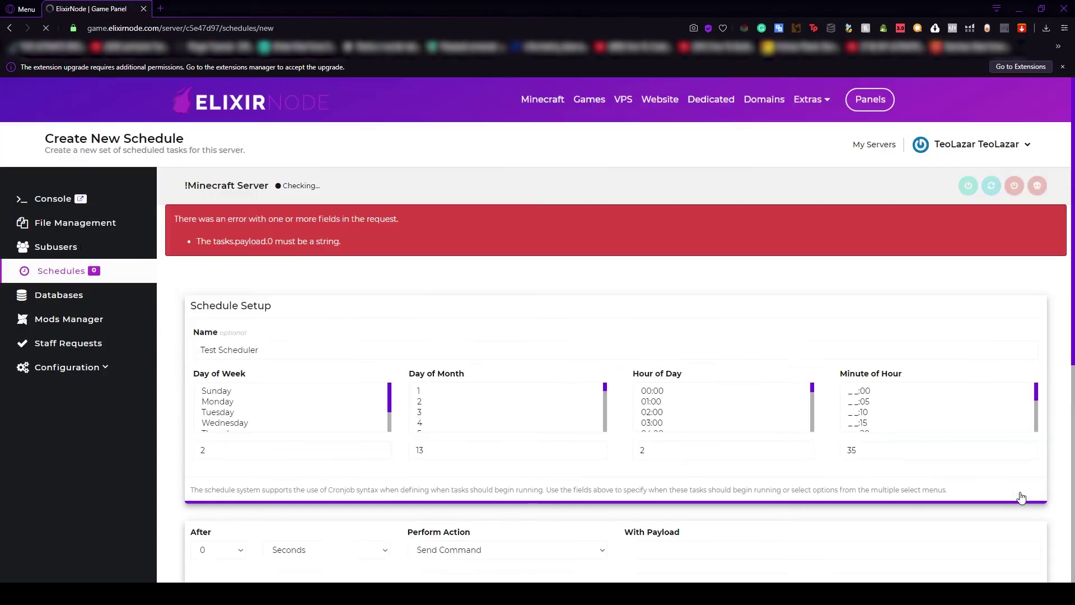
scroll(542, 299, "down", 4)
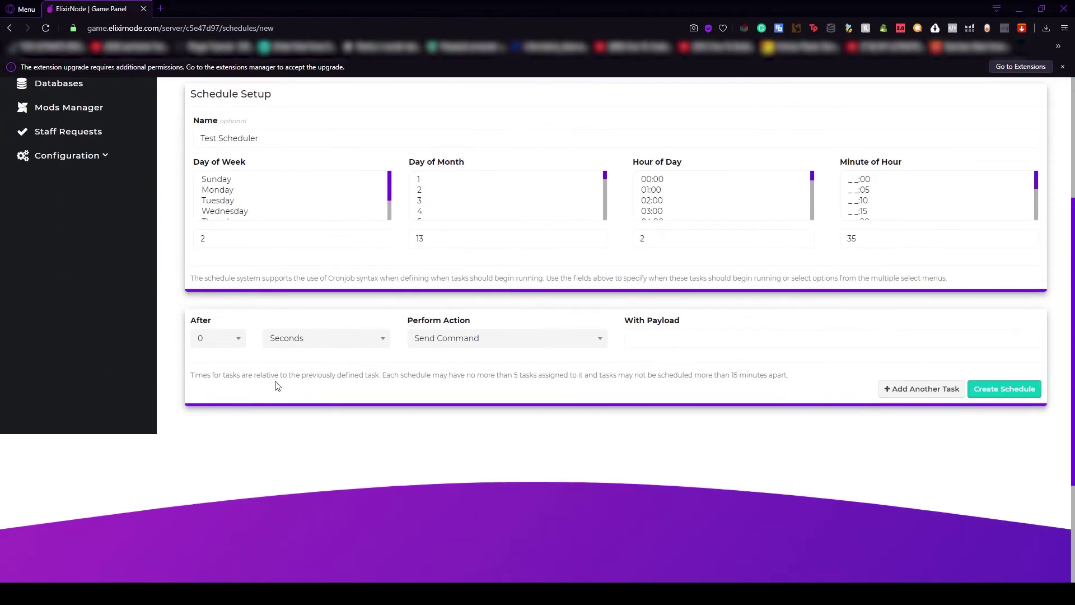
left_click_drag(350, 375, 560, 385)
left_click(560, 384)
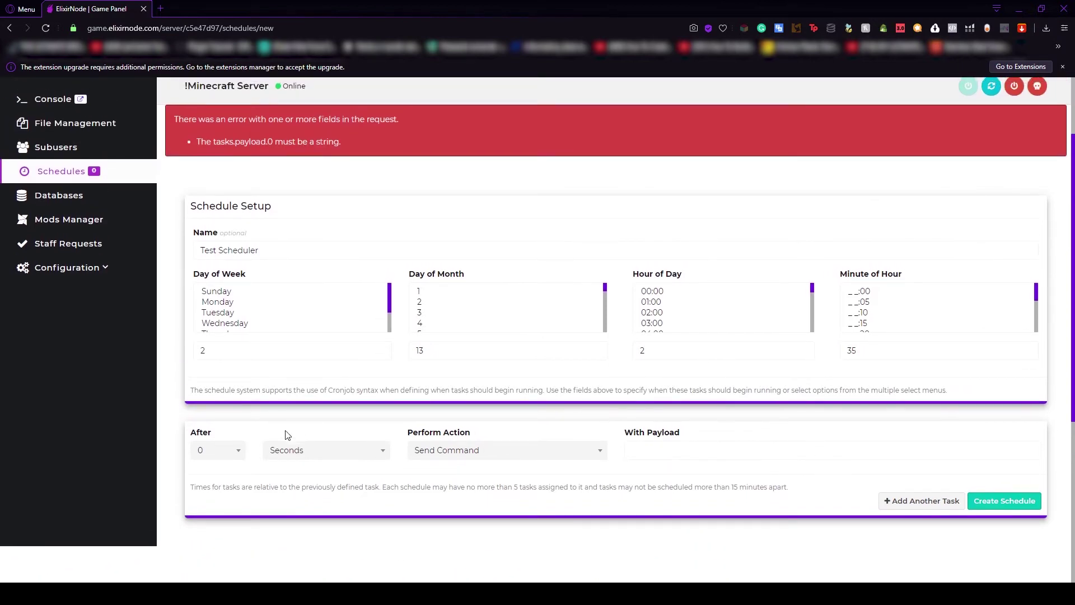
left_click_drag(194, 390, 947, 401)
left_click(947, 401)
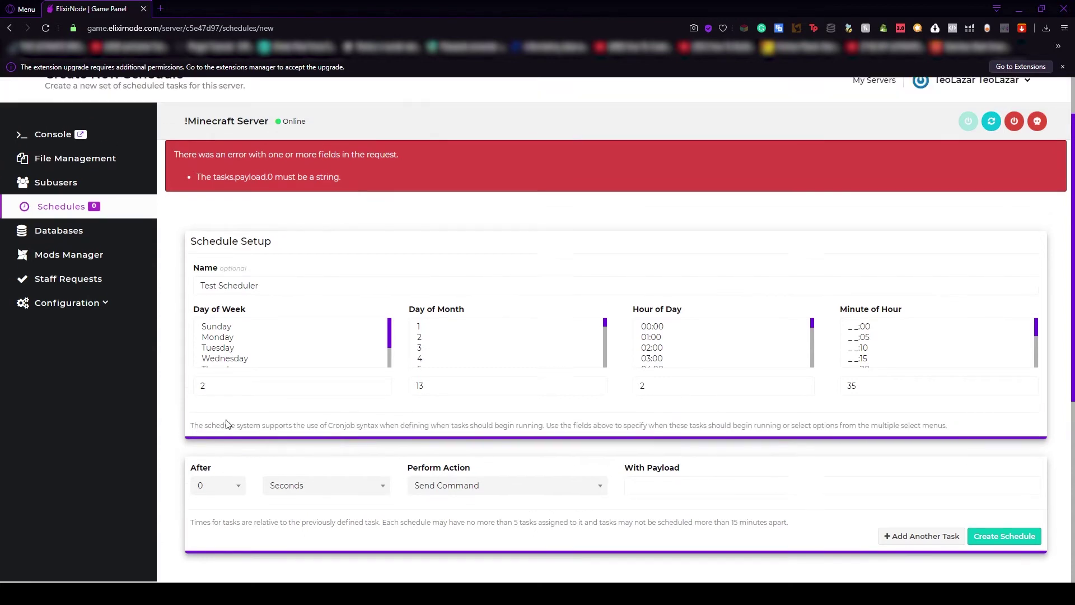
scroll(568, 429, "up", 2)
On the Databases page, create database 'showcase' with connections allowed from %
left_click(94, 303)
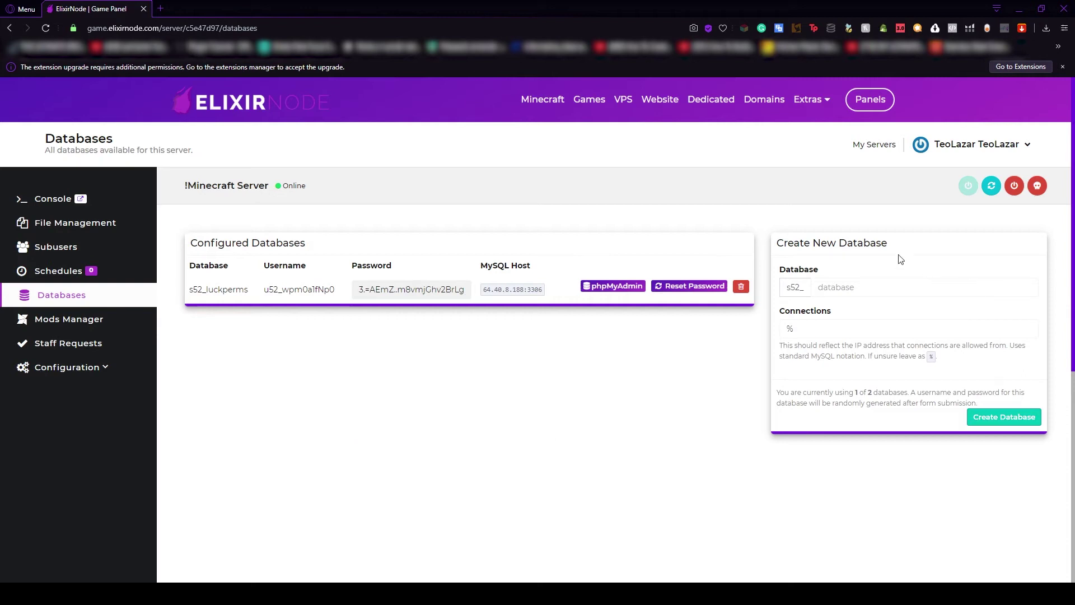
left_click(870, 292)
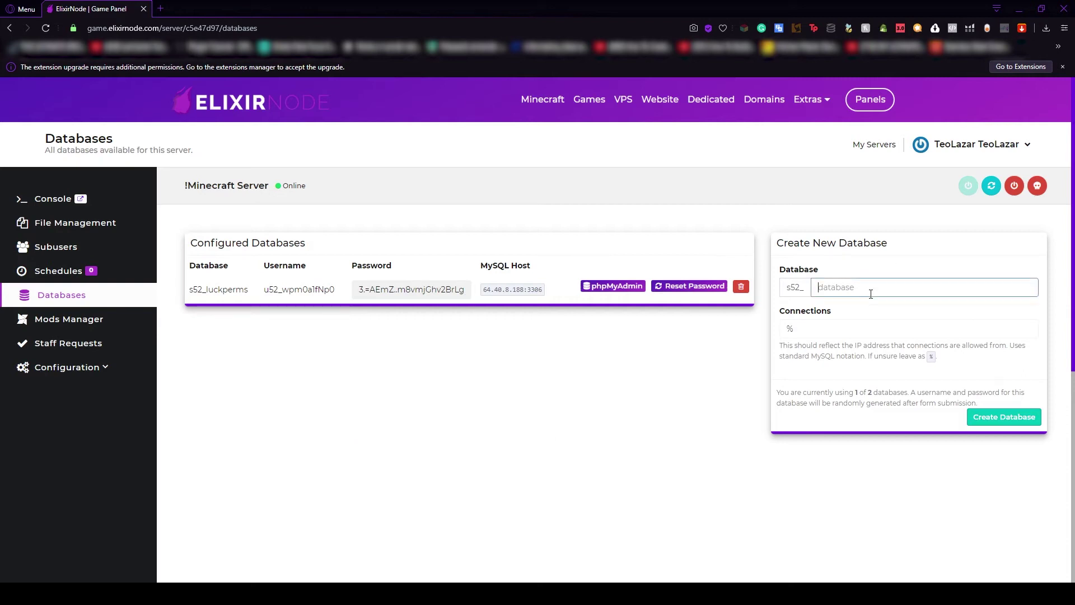
type("showcase")
left_click_drag(784, 345, 1028, 358)
left_click(858, 356)
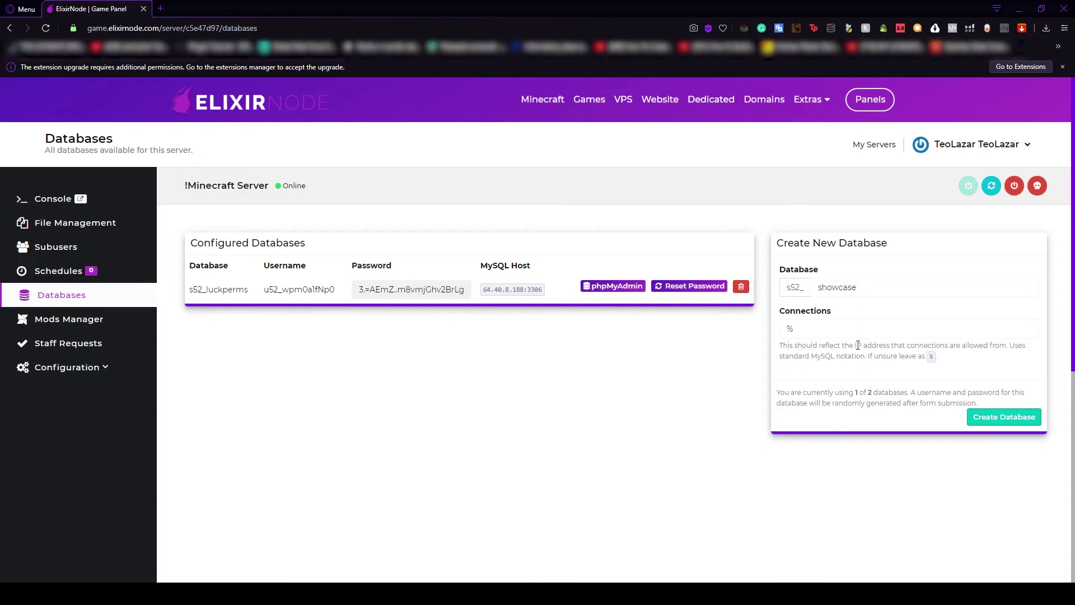
left_click(794, 329)
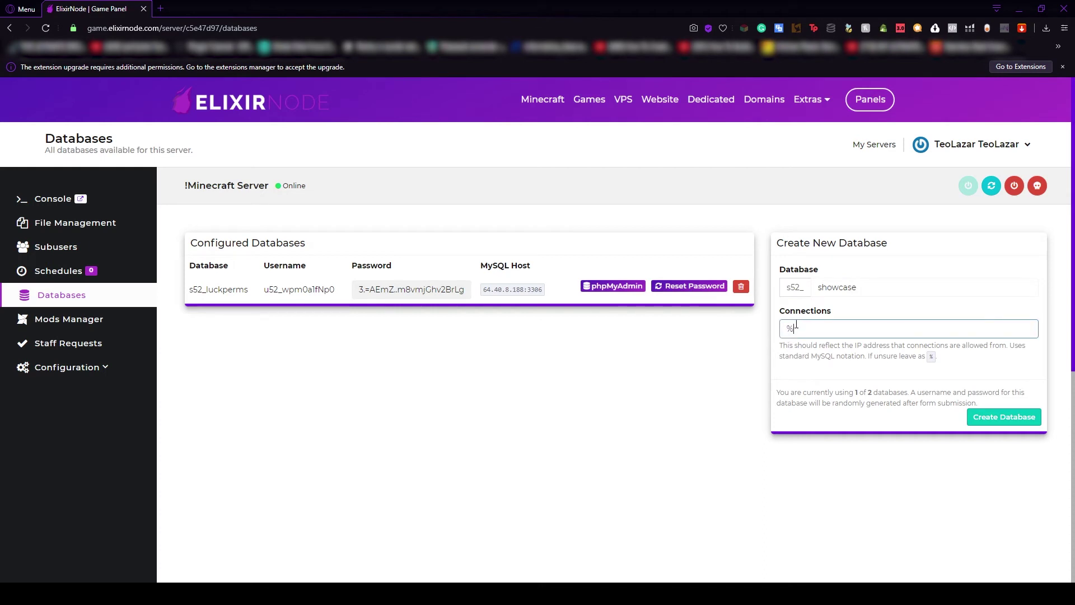
left_click(800, 344)
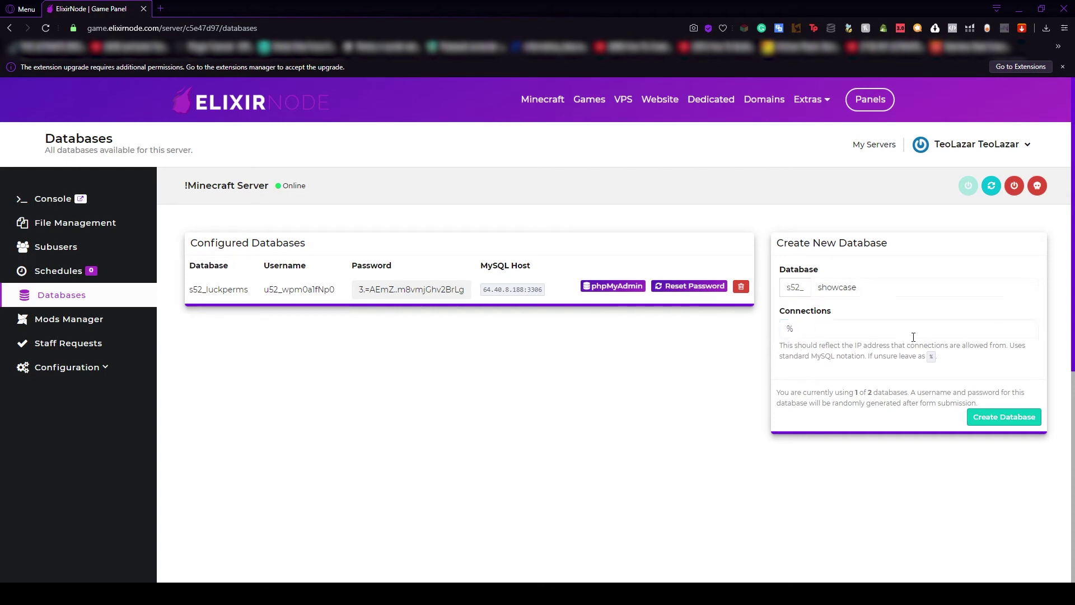
left_click(1014, 423)
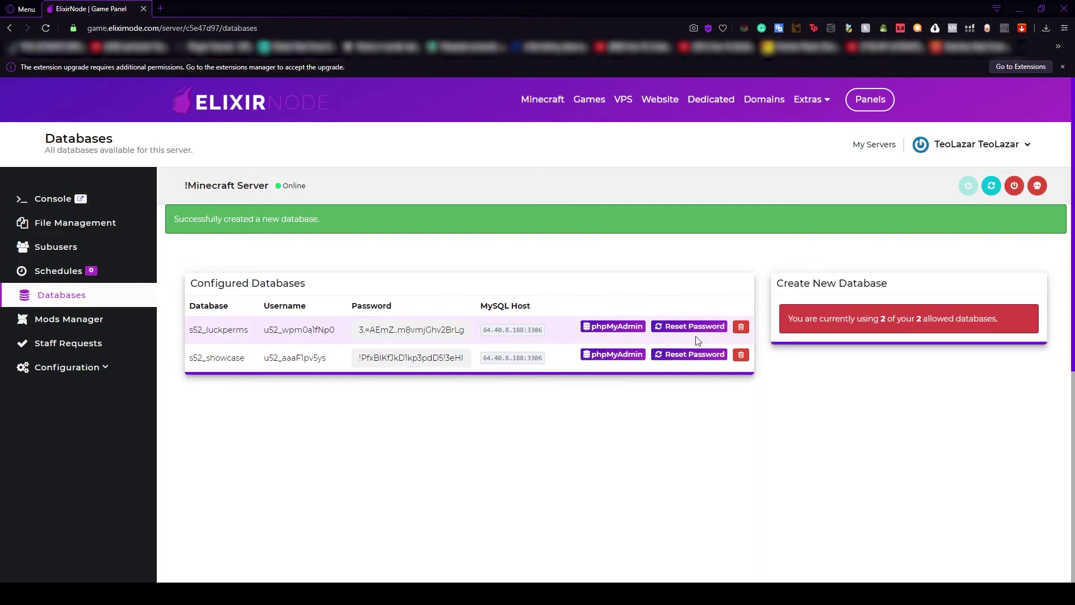
Open the Mods Manager page for the Minecraft server
left_click(143, 323)
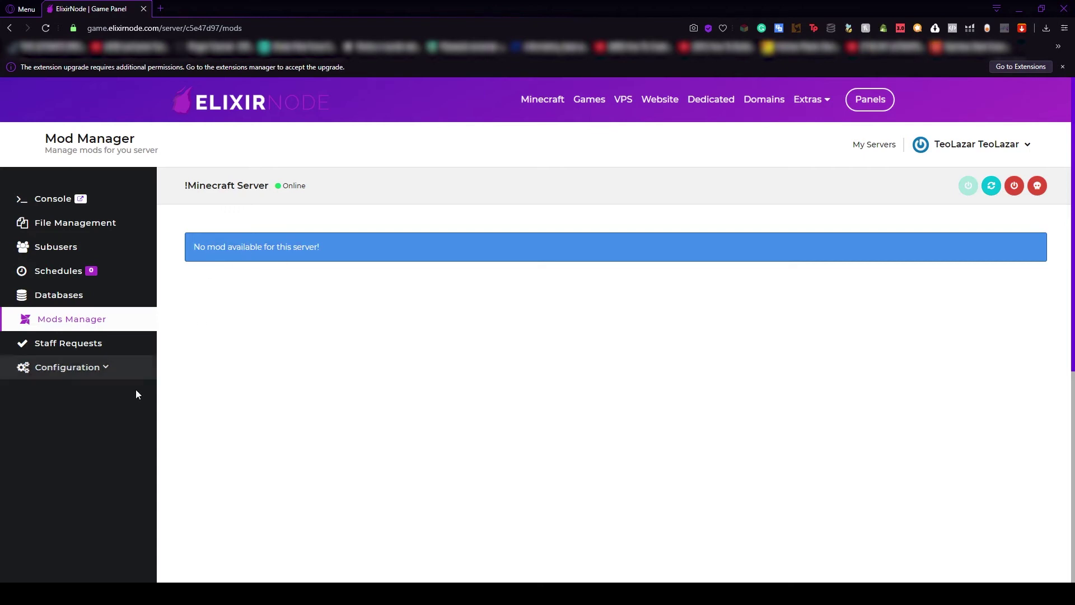
Open the Staff Access page listing the one Denied request for the Minecraft server
left_click(108, 342)
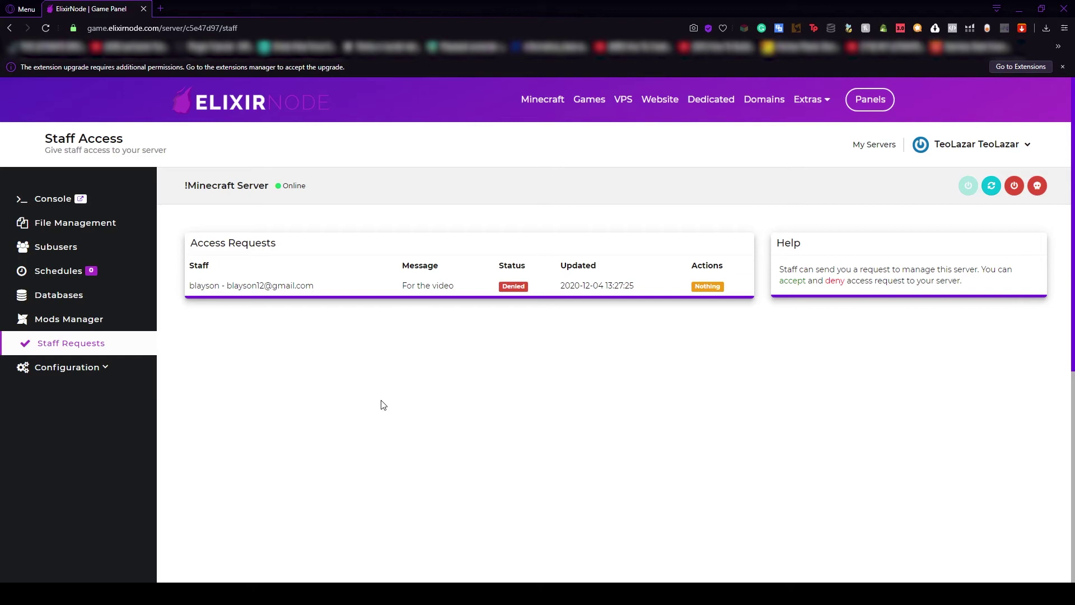
double_click(205, 26)
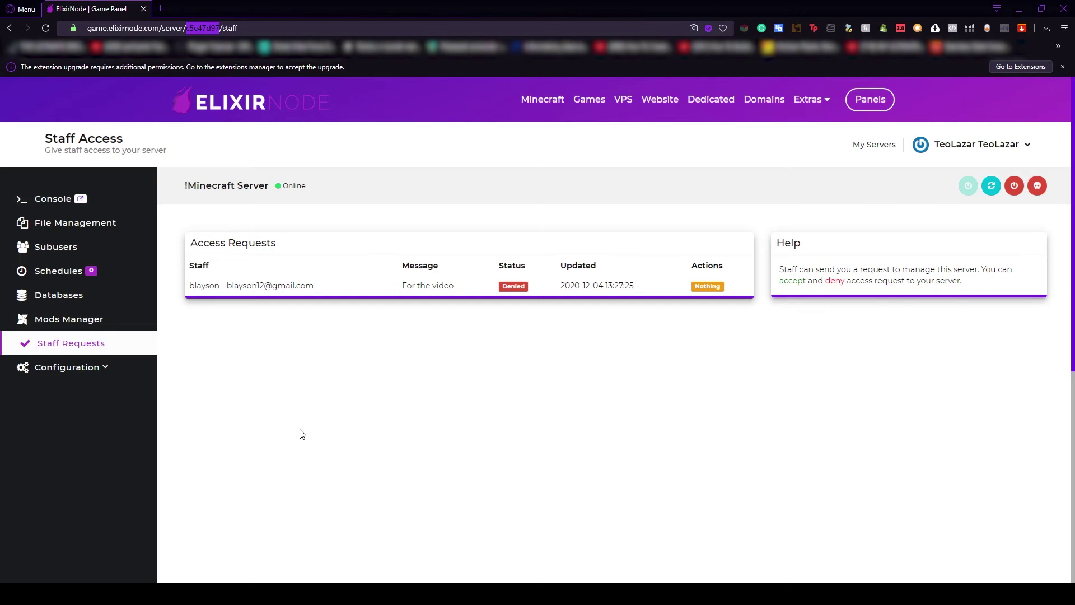
left_click(334, 411)
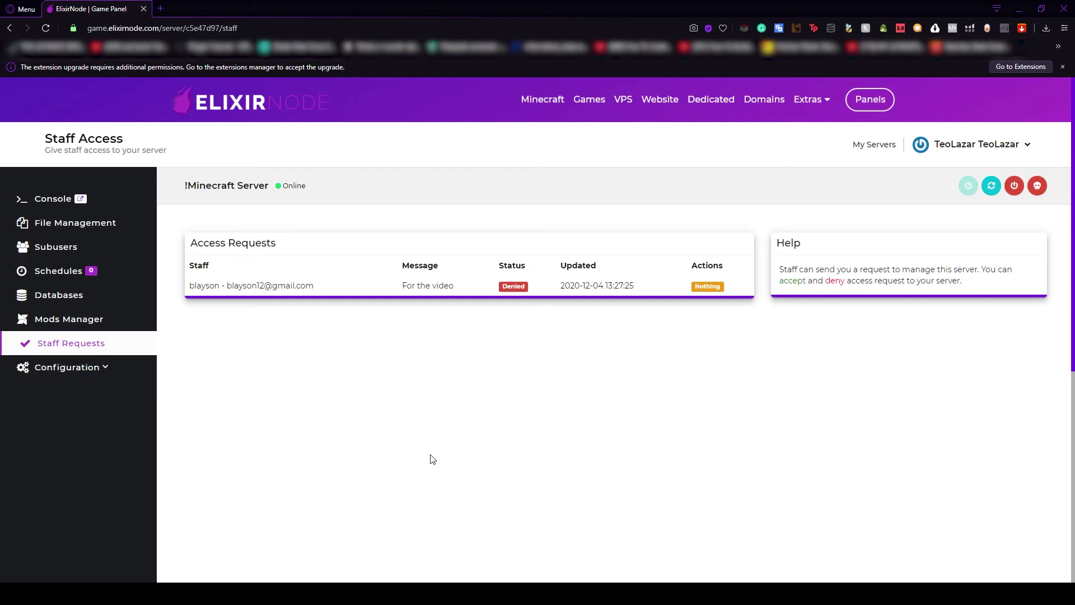
left_click(90, 378)
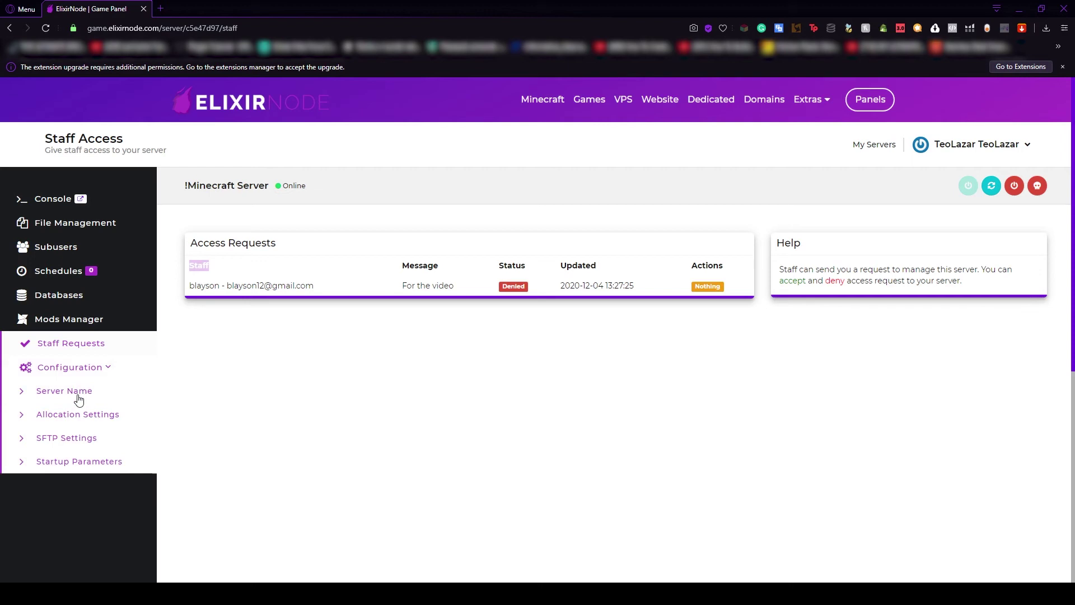
left_click(78, 397)
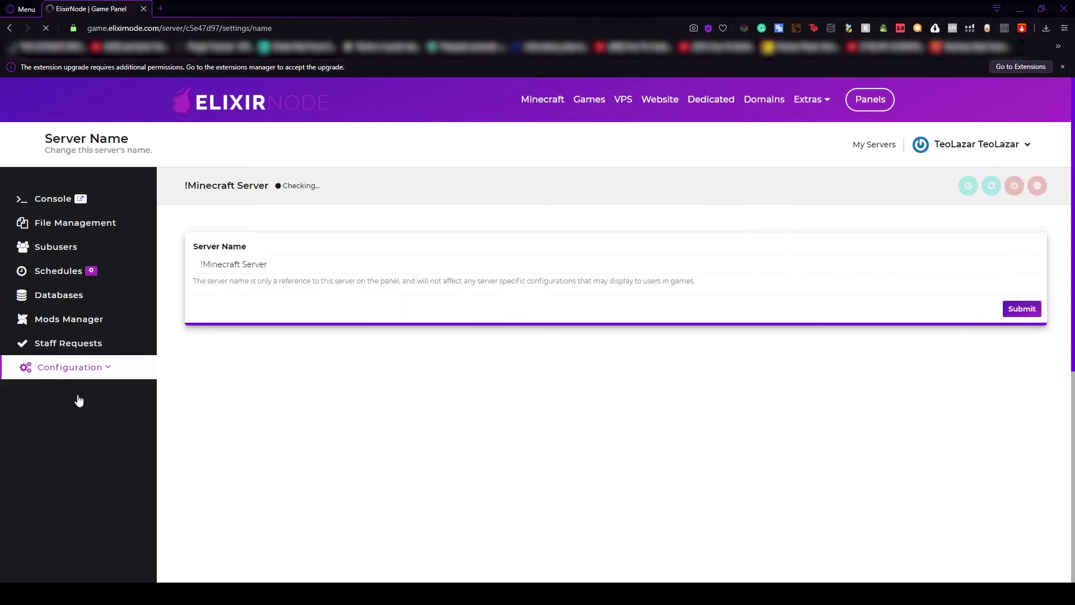
key("ctrl+a")
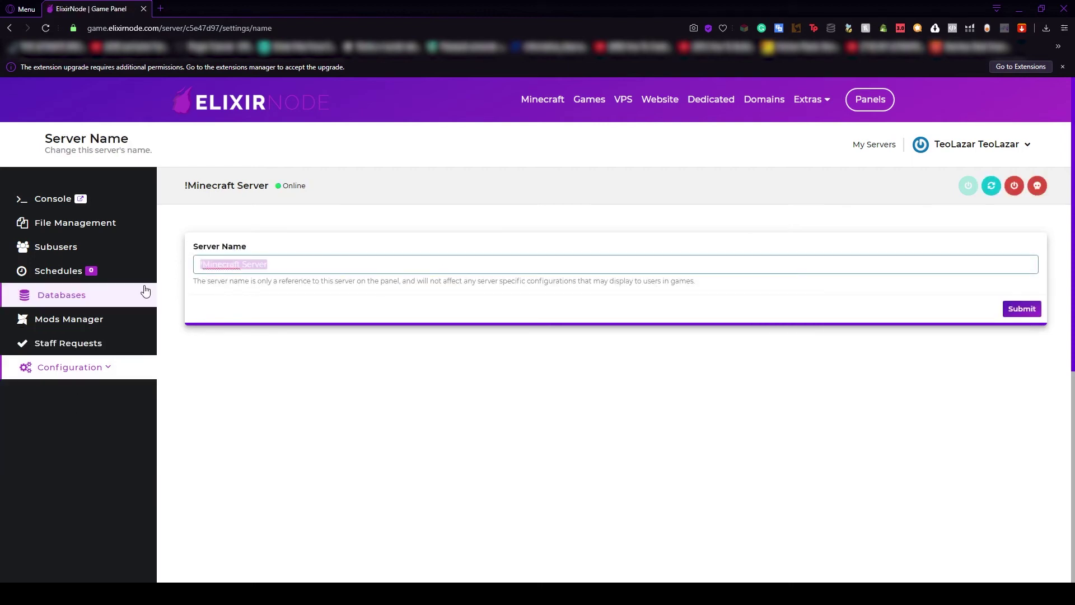
left_click(300, 266)
key("ctrl+a")
type("sT")
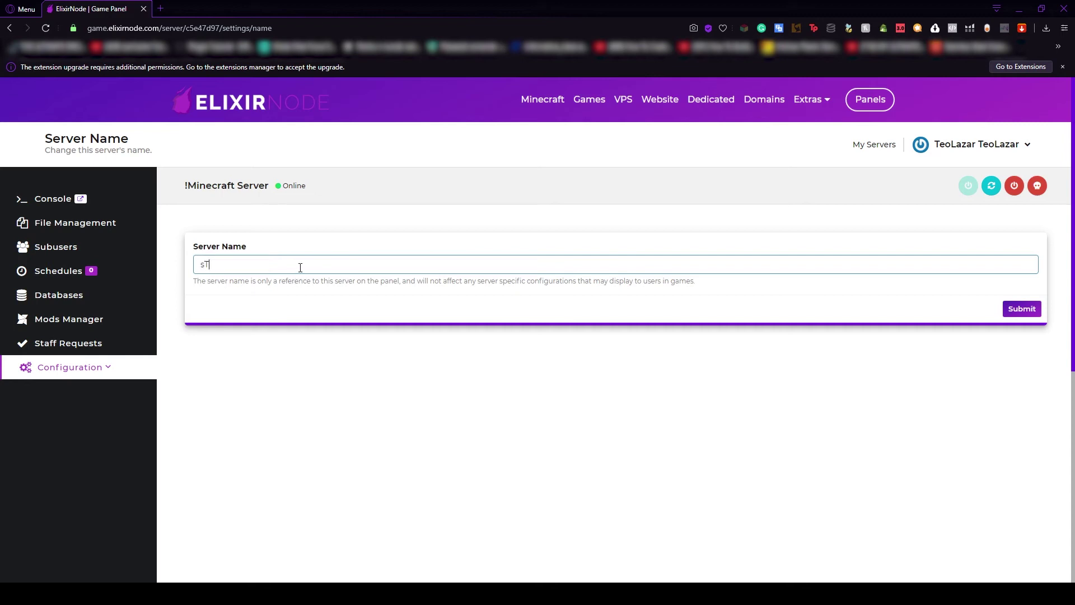
key("BackSpace")
key("BackSpace")
type("Staff Server")
key("Return")
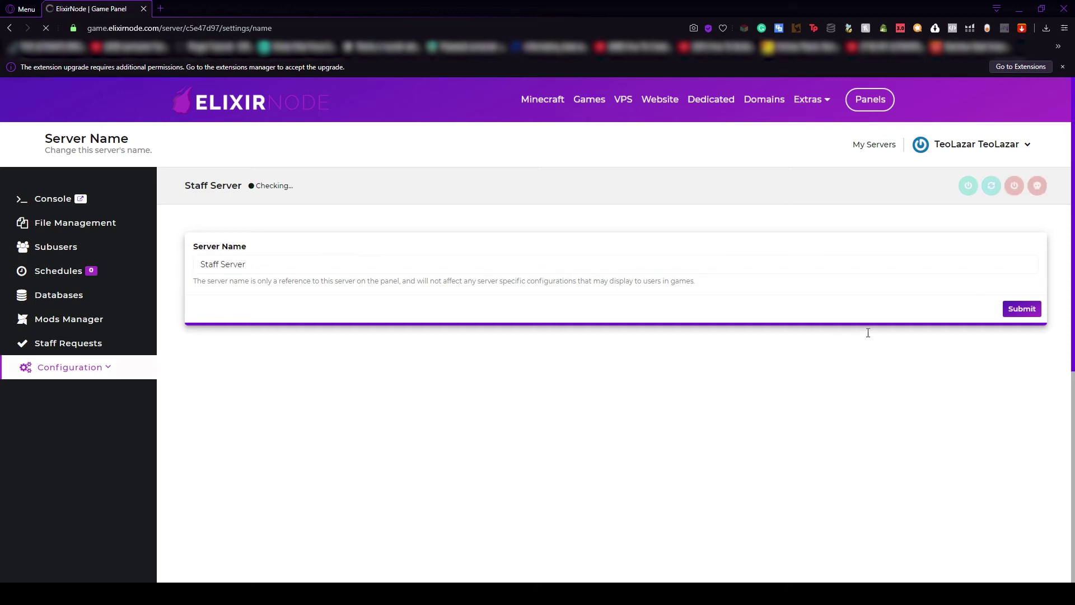
left_click(1035, 315)
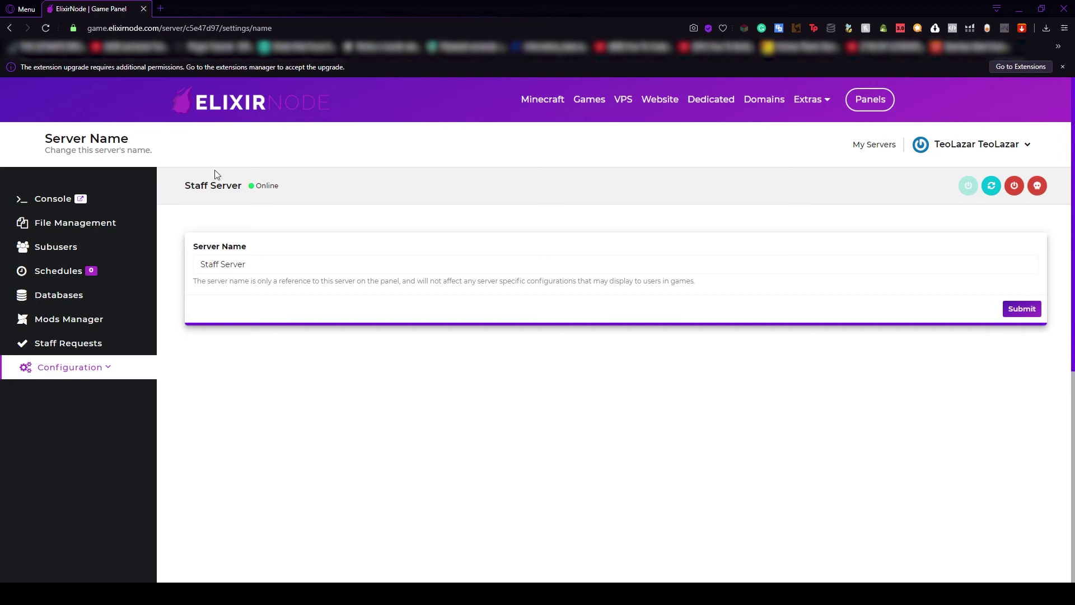
left_click(288, 110)
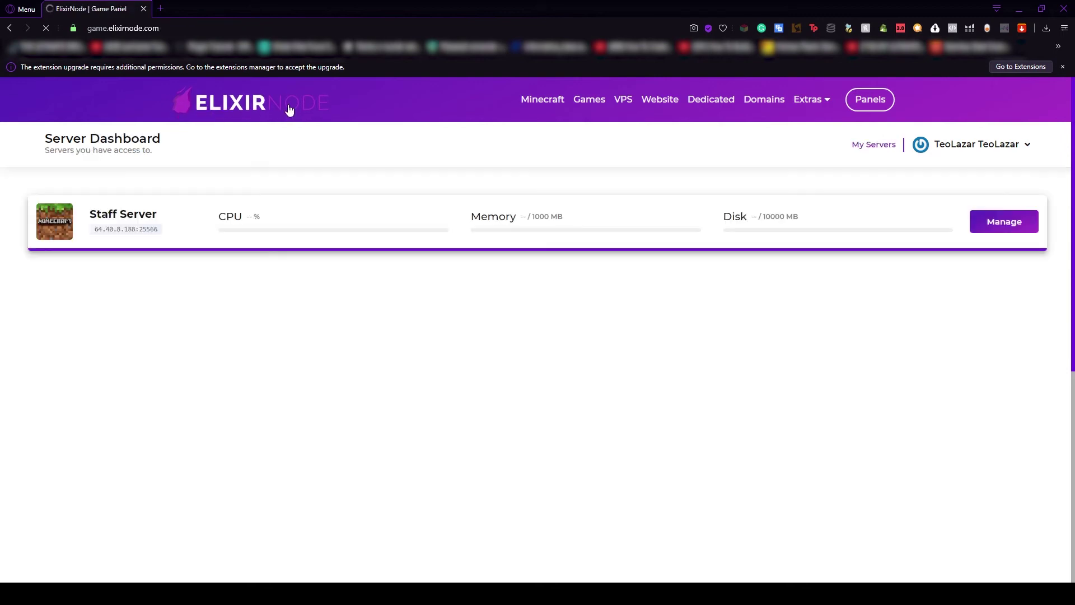
left_click_drag(90, 215, 157, 216)
left_click(157, 216)
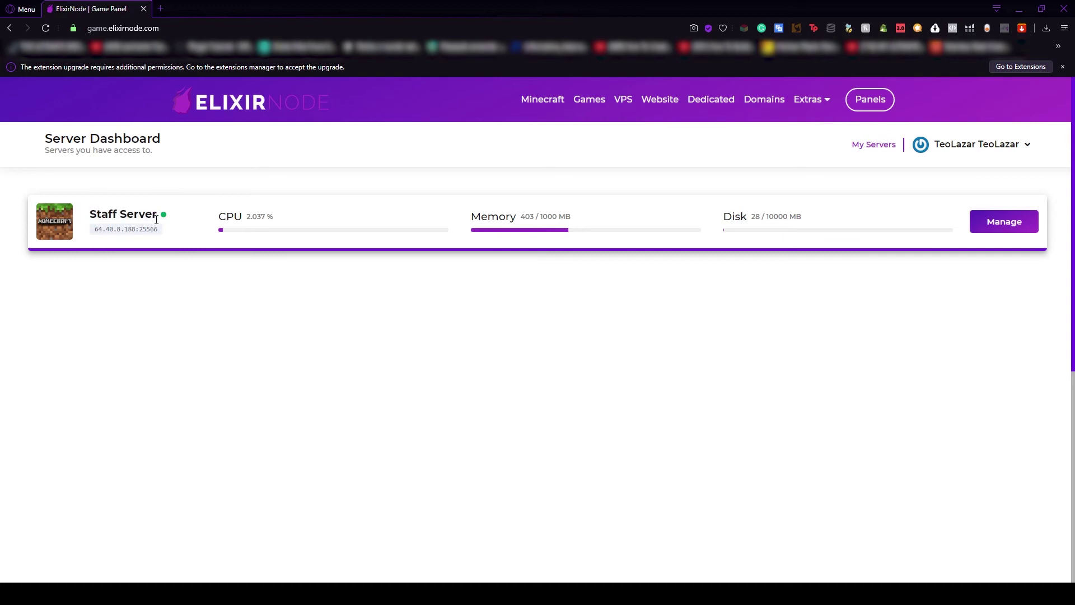
left_click(1010, 233)
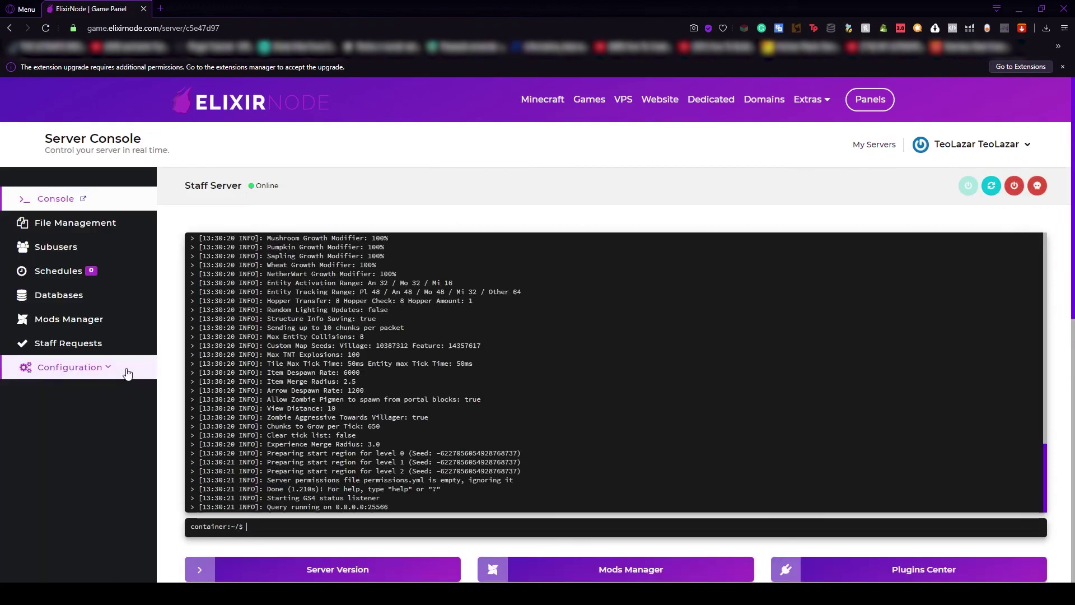
left_click(135, 367)
scroll(72, 364, "down", 2)
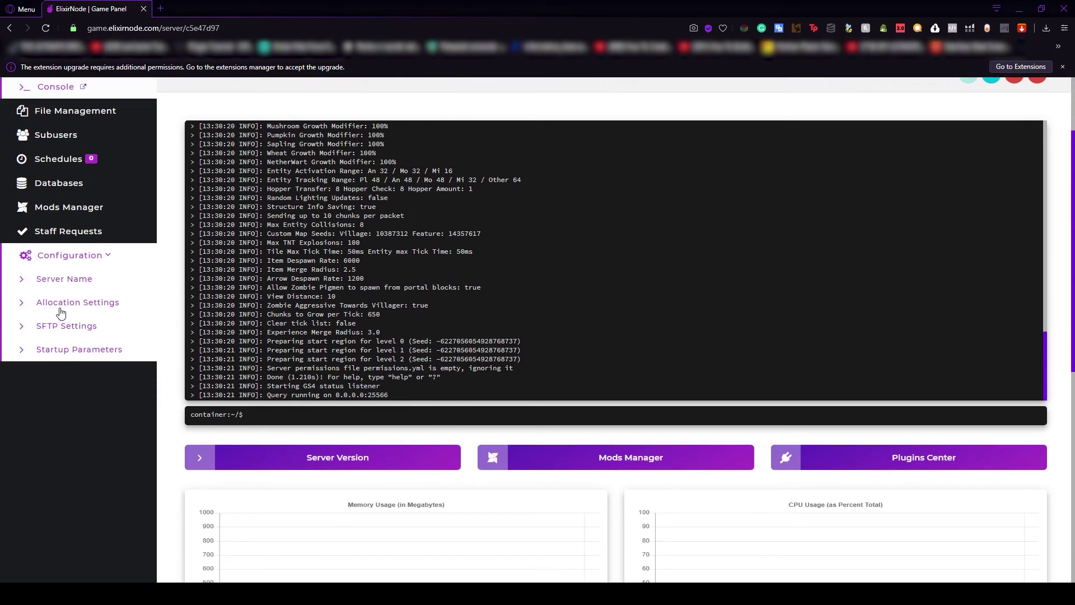
Open Staff Server's Server Allocations, showing the single Primary allocation on port 25566
left_click(61, 312)
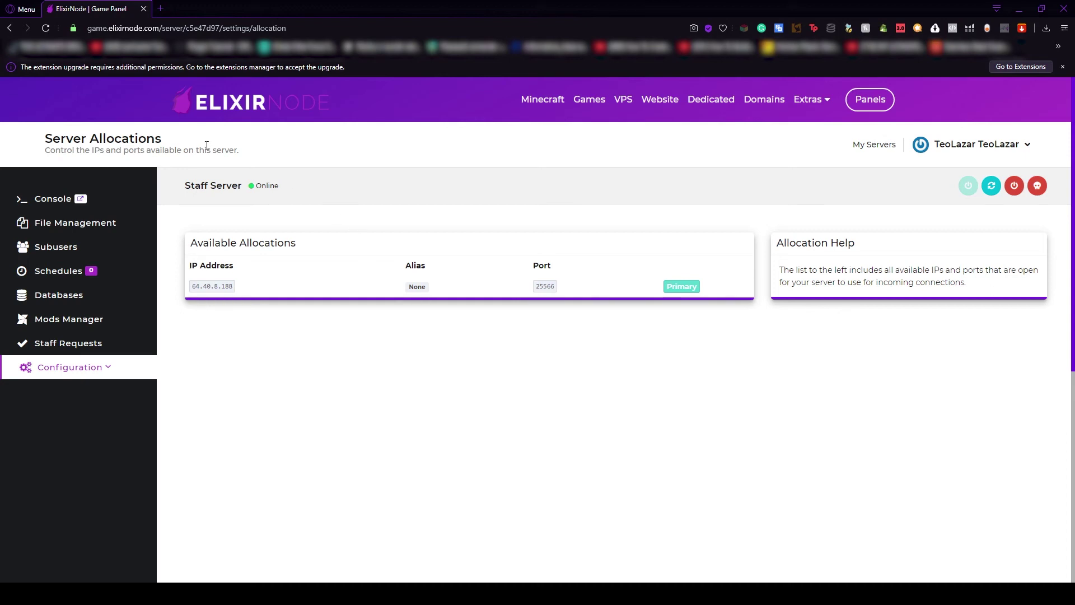
left_click_drag(203, 149, 154, 149)
left_click(168, 151)
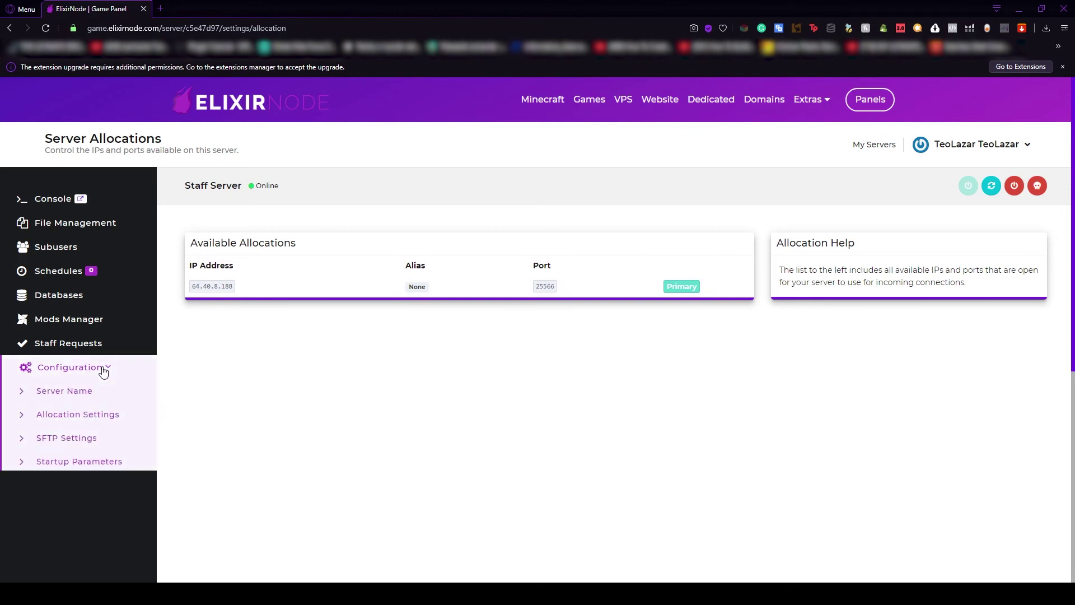
Review Staff Server's SFTP connection address on port 2022 and its SFTP username
mouse_move(74, 367)
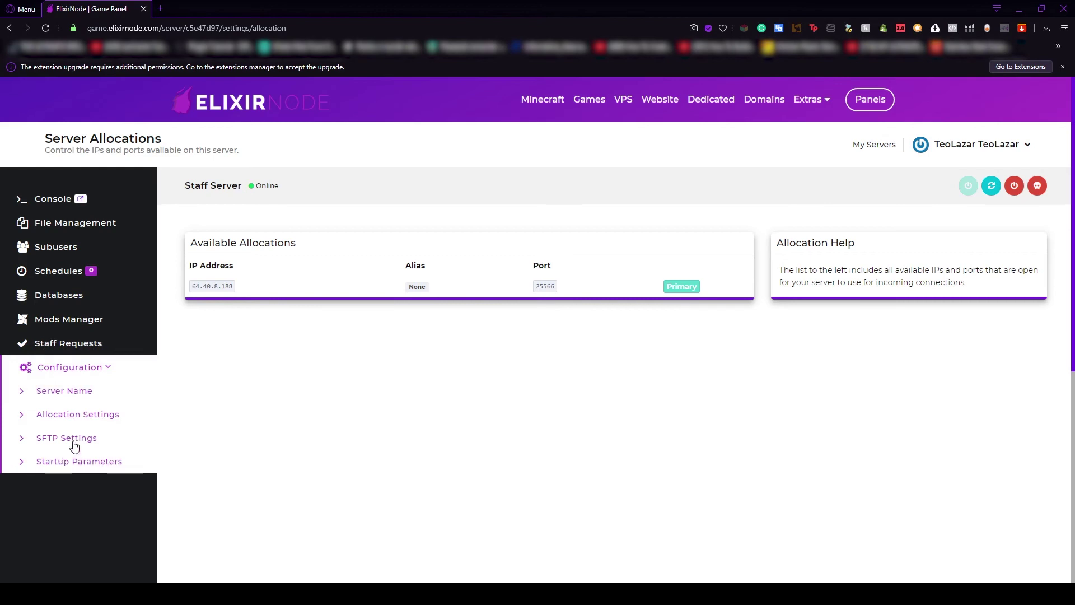
left_click(73, 439)
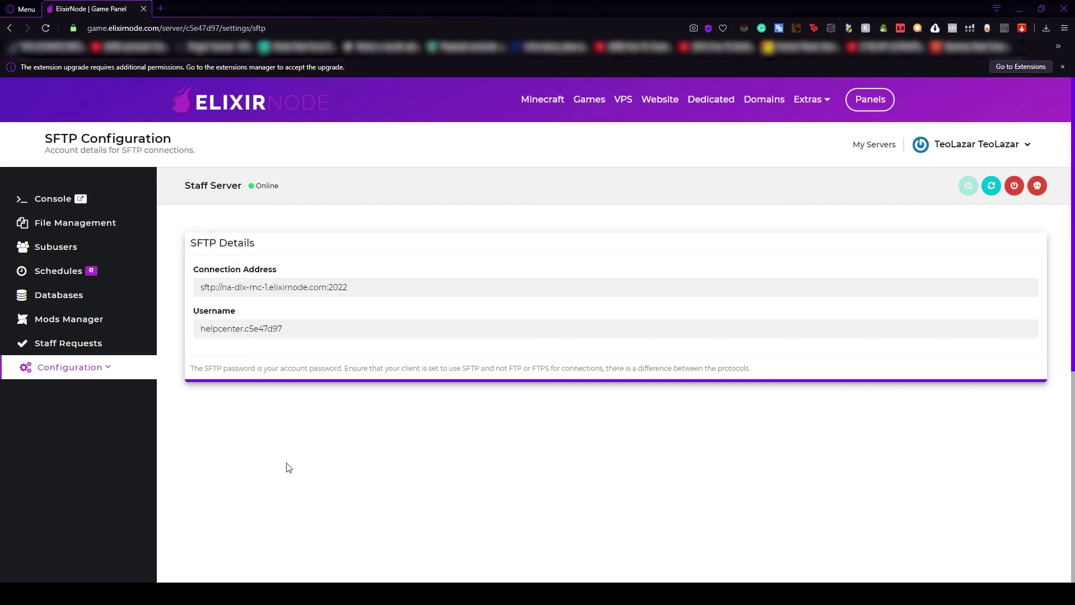
left_click_drag(283, 329, 158, 335)
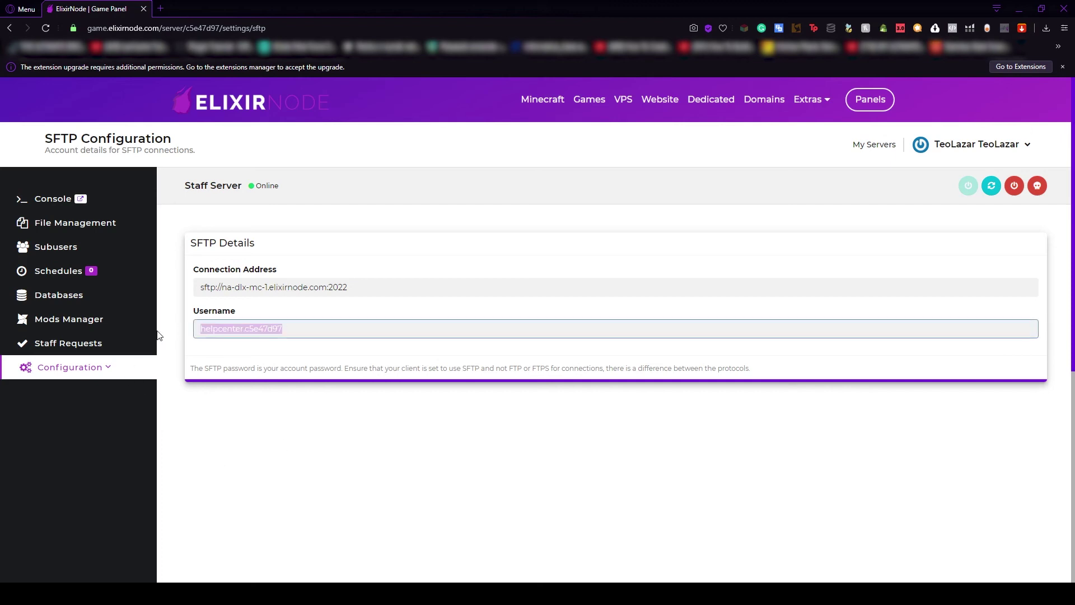
left_click_drag(276, 363, 382, 294)
mouse_move(206, 289)
left_mouse_down()
mouse_move(350, 289)
mouse_move(206, 289)
left_mouse_up()
left_click_drag(202, 368, 228, 368)
left_click(101, 371)
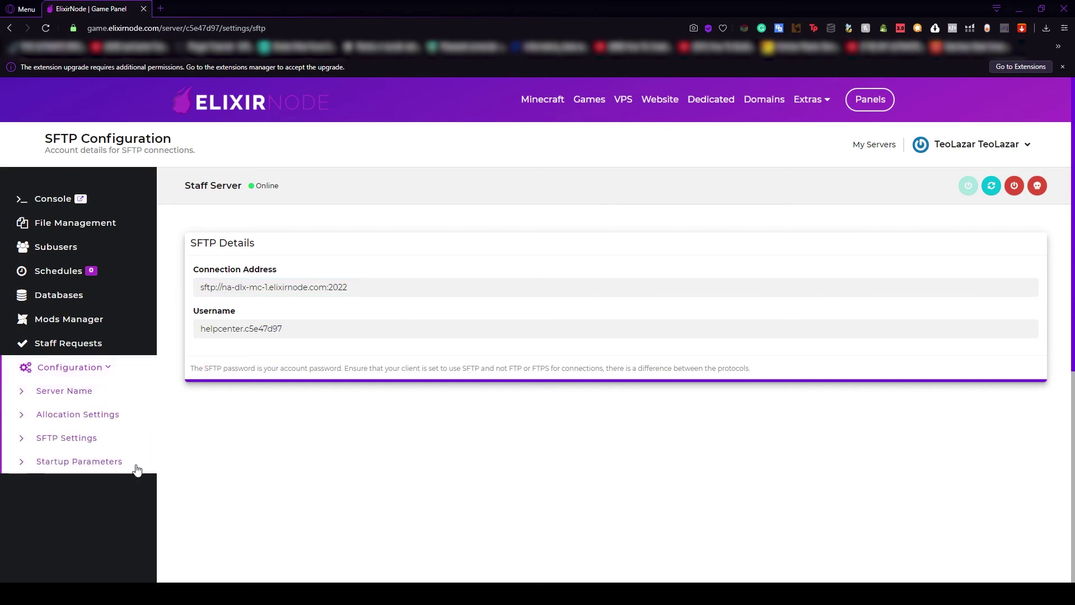
Open the startup parameters and change the Server Jar File to Magma-9e0b1b1-server.jar
left_click(84, 462)
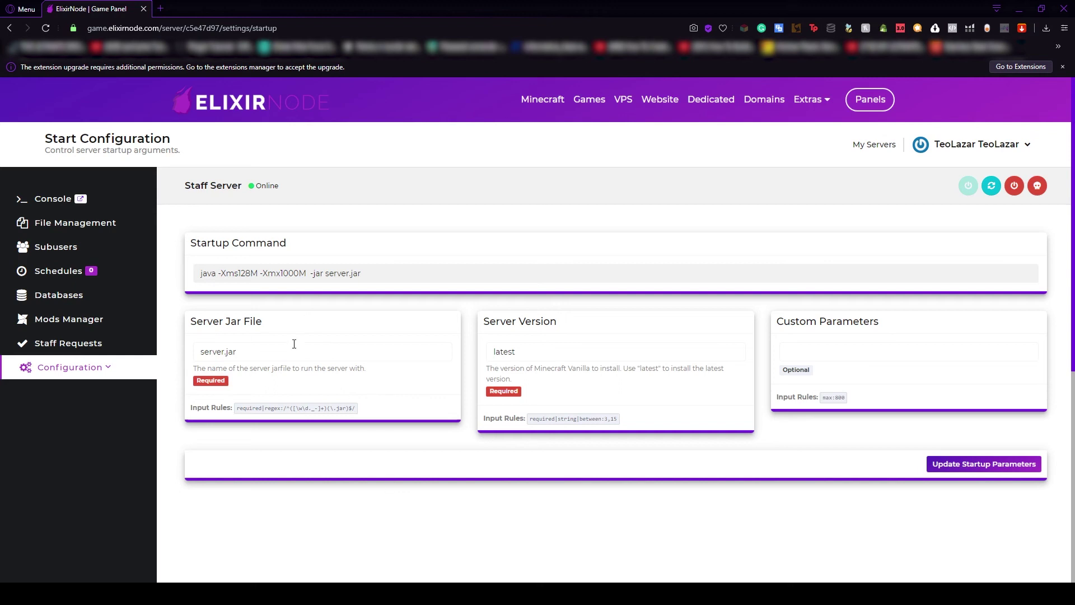
mouse_move(238, 353)
left_mouse_down()
mouse_move(182, 359)
mouse_move(252, 353)
left_mouse_up()
double_click(208, 354)
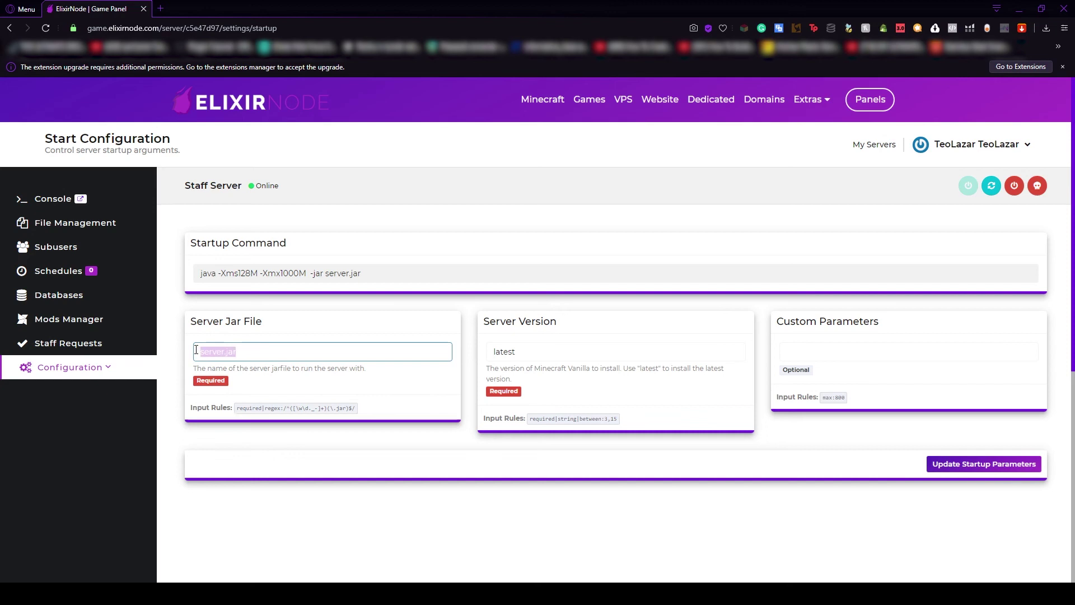
key("Left")
double_click(232, 351)
left_click(196, 353)
left_click(267, 323)
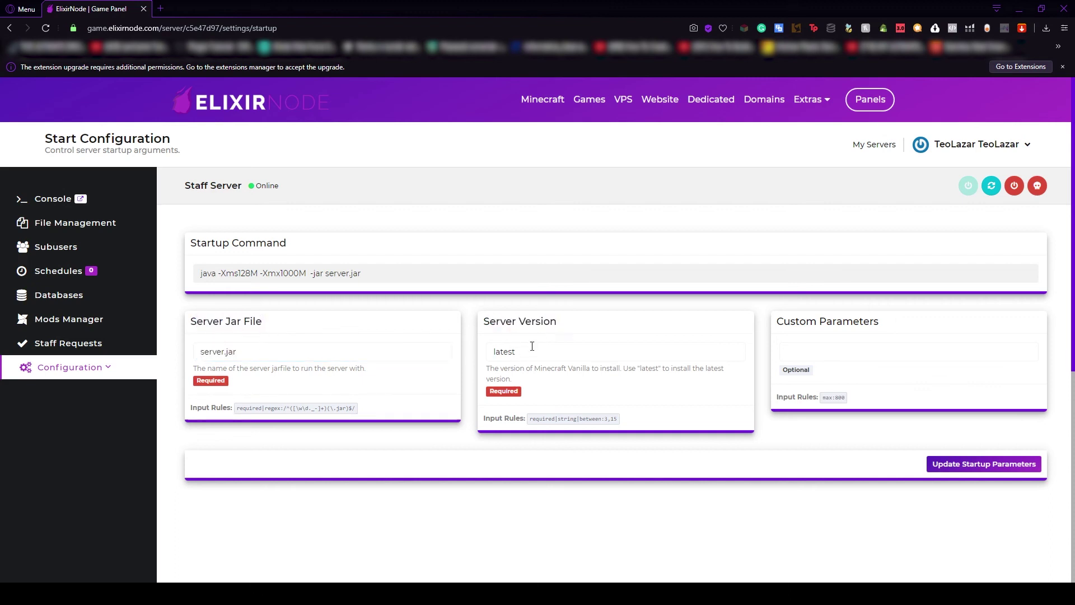
Review the server version 'latest' and the empty Custom Parameters field
left_click_drag(532, 347, 482, 354)
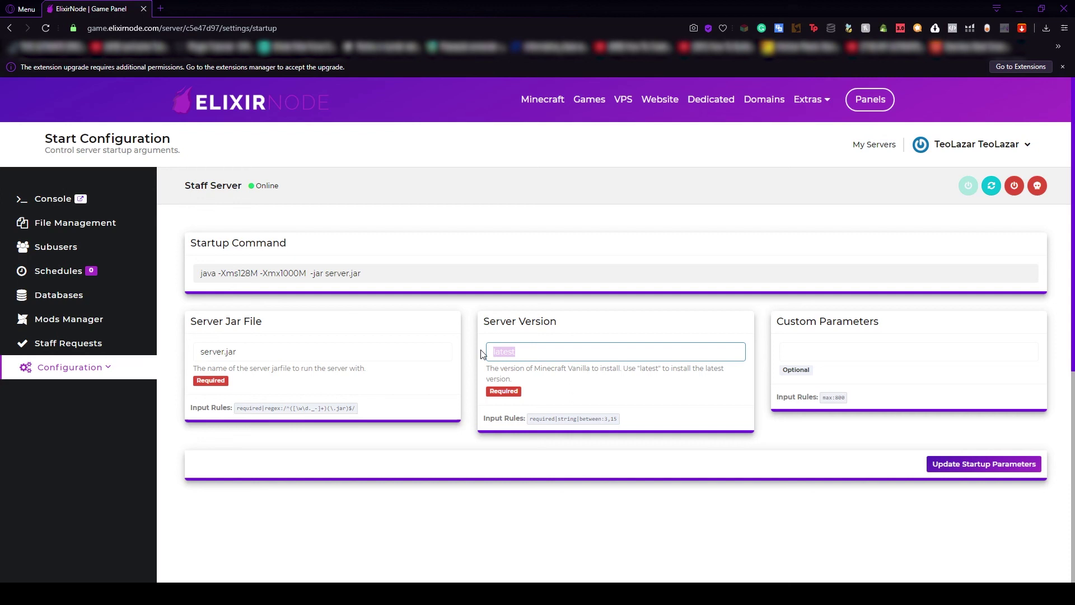
left_click_drag(489, 372, 712, 369)
left_click(709, 370)
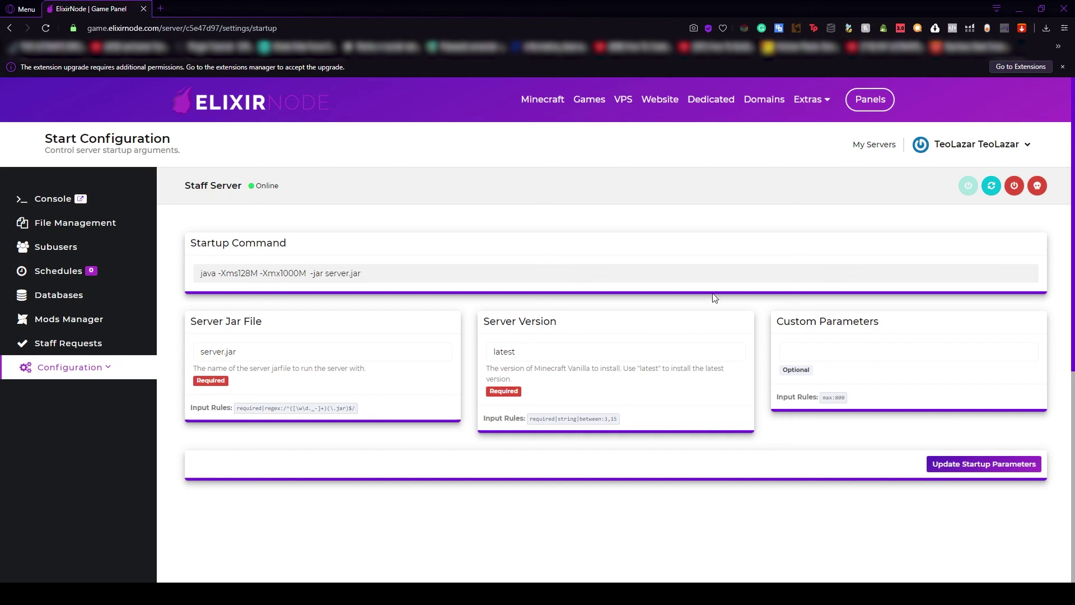
left_click_drag(777, 321, 869, 331)
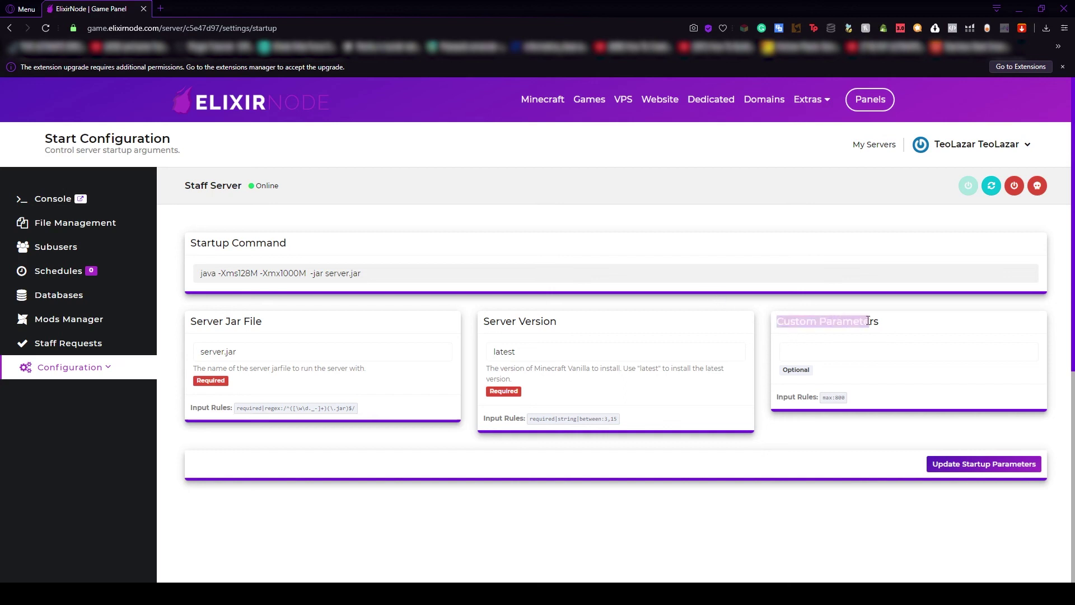
left_click(871, 329)
left_click(878, 351)
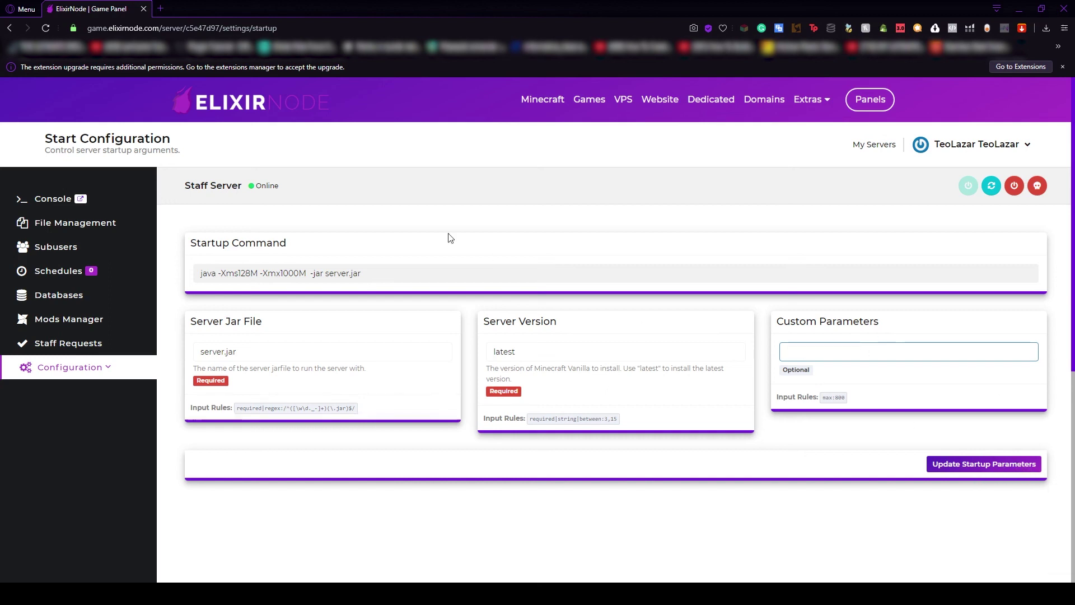
Check the updated startup command and save the startup parameters
mouse_move(370, 276)
left_mouse_down()
mouse_move(197, 274)
mouse_move(364, 271)
left_mouse_up()
left_click(358, 273)
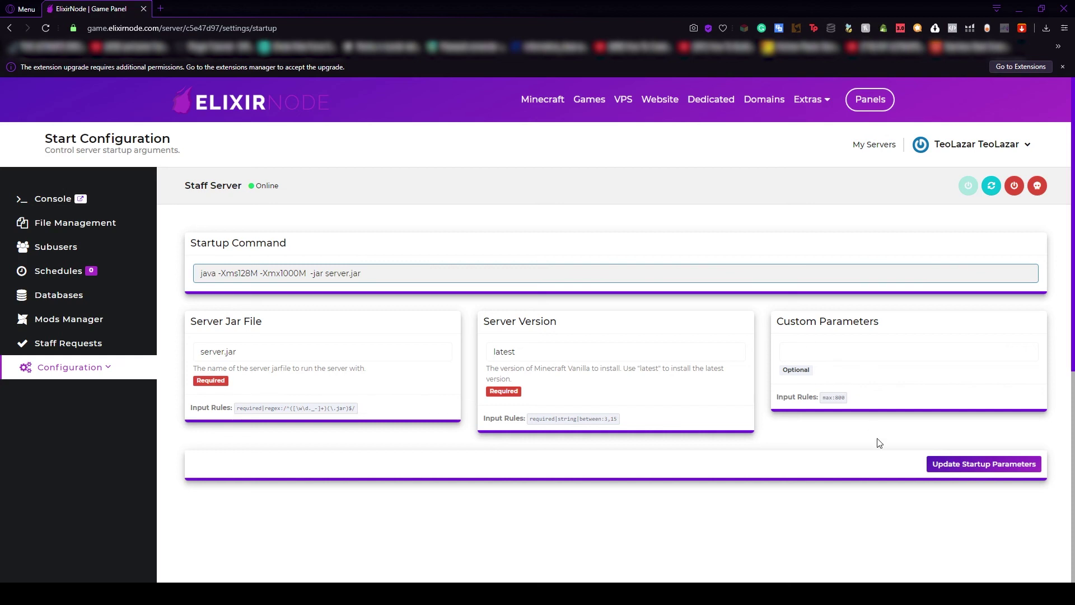
left_click(971, 468)
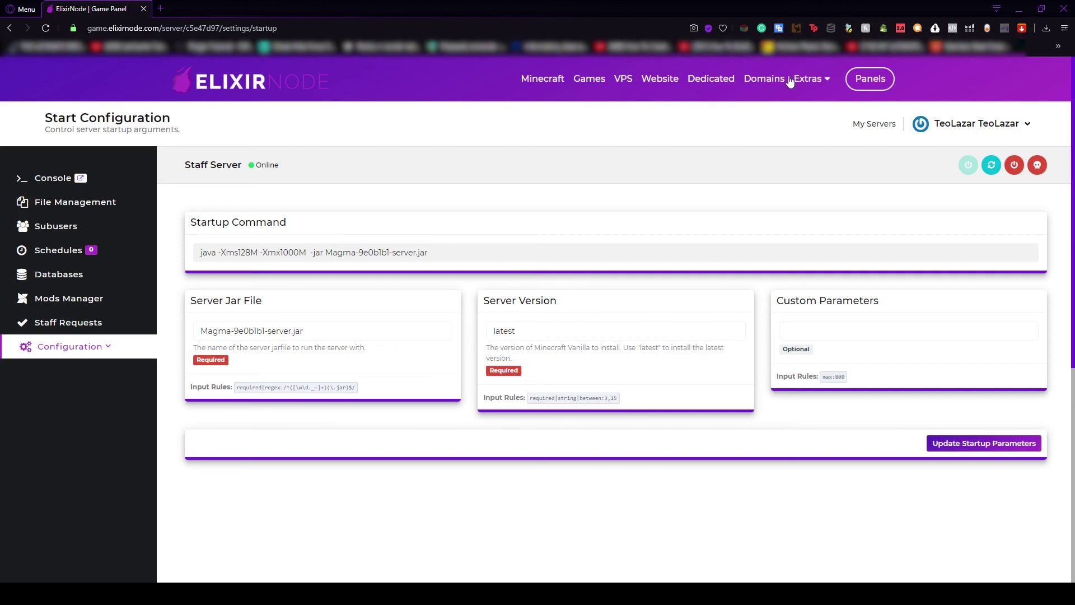
Preview the panel at a phone-sized width in DevTools responsive mode
key("ctrl+shift+i")
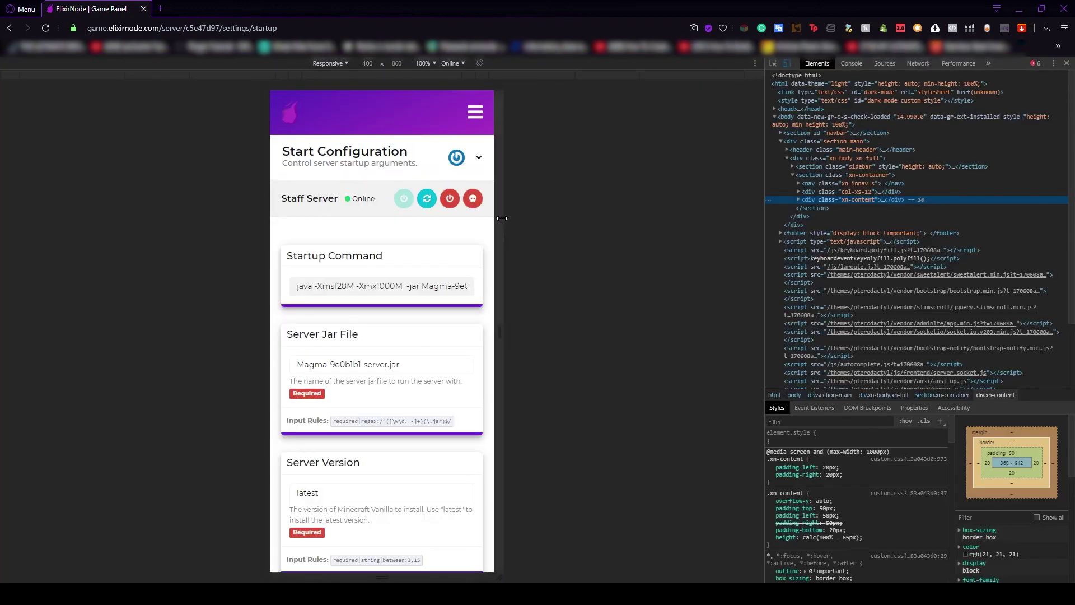
scroll(446, 231, "down", 6)
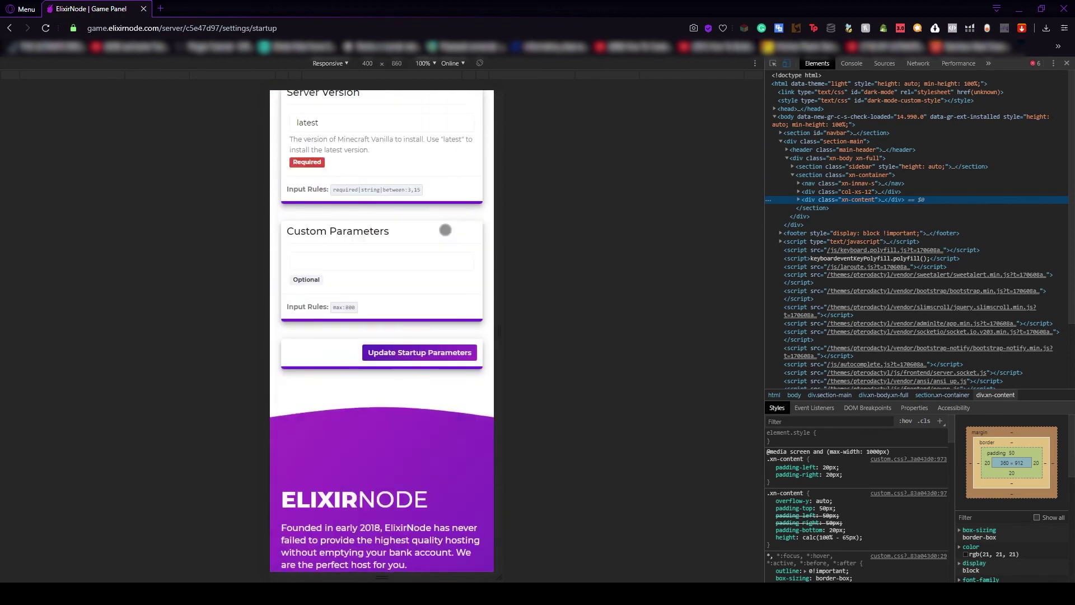
scroll(444, 218, "down", 10)
scroll(442, 208, "up", 20)
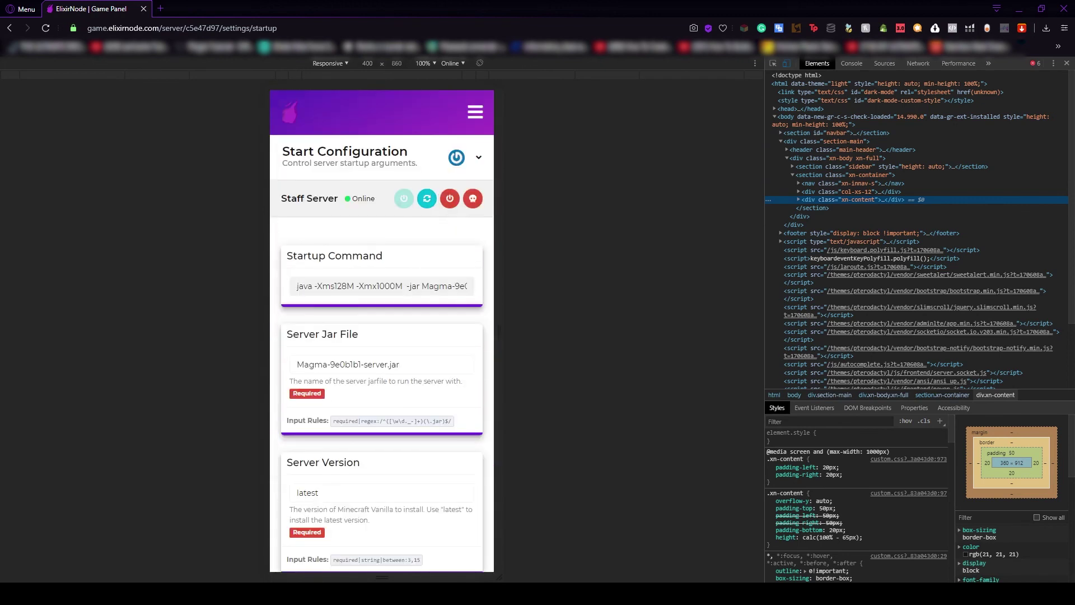
scroll(448, 224, "down", 10)
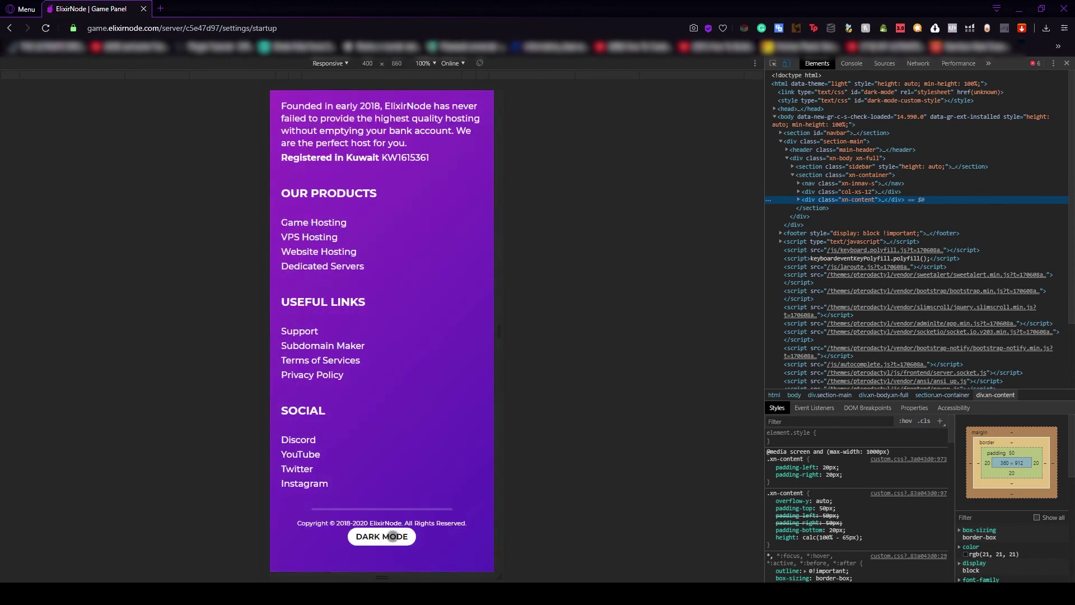
Switch to the dark theme and go to the Console from the narrow-layout menu
left_click(392, 537)
scroll(442, 280, "up", 15)
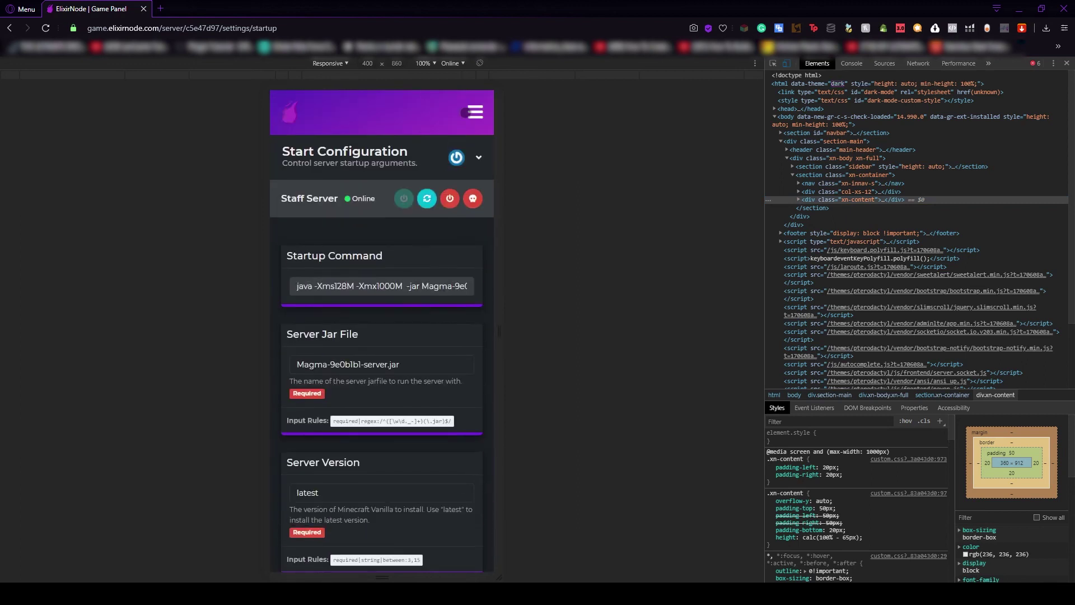
left_click(465, 112)
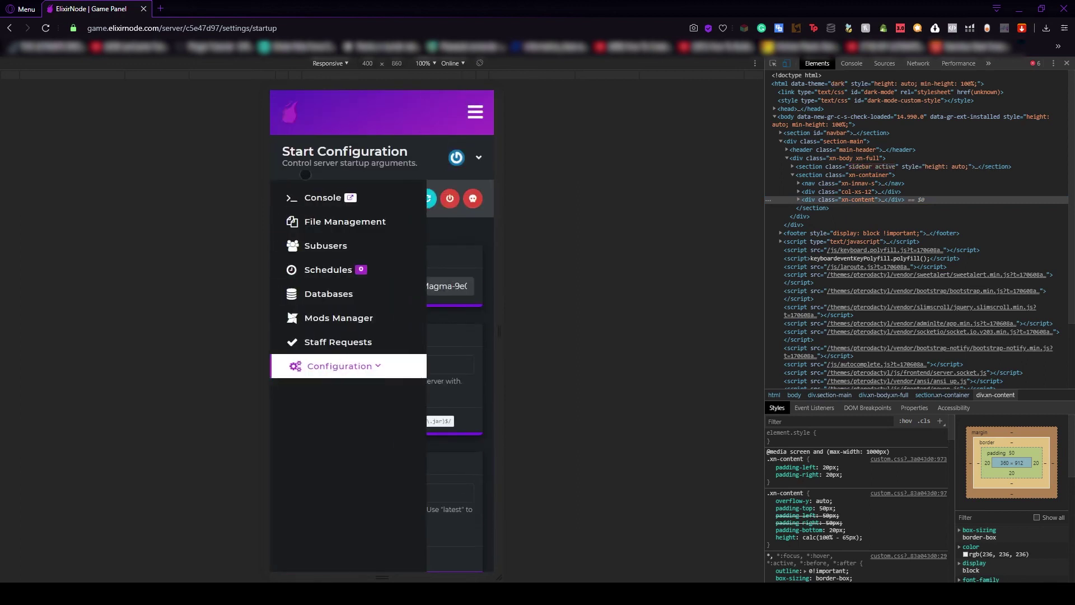
left_click(312, 202)
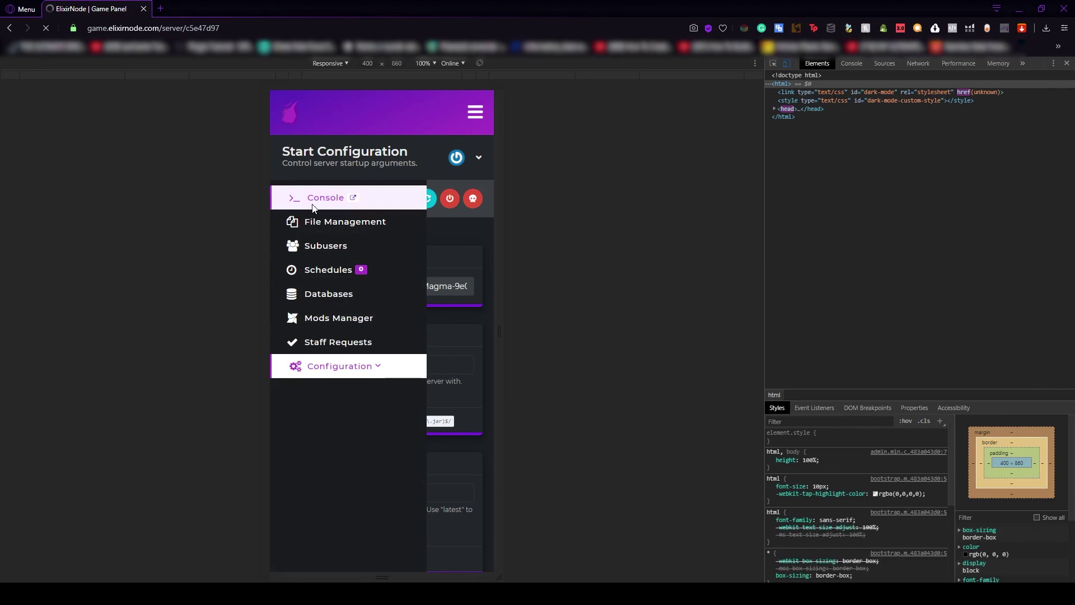
scroll(295, 186, "down", 2)
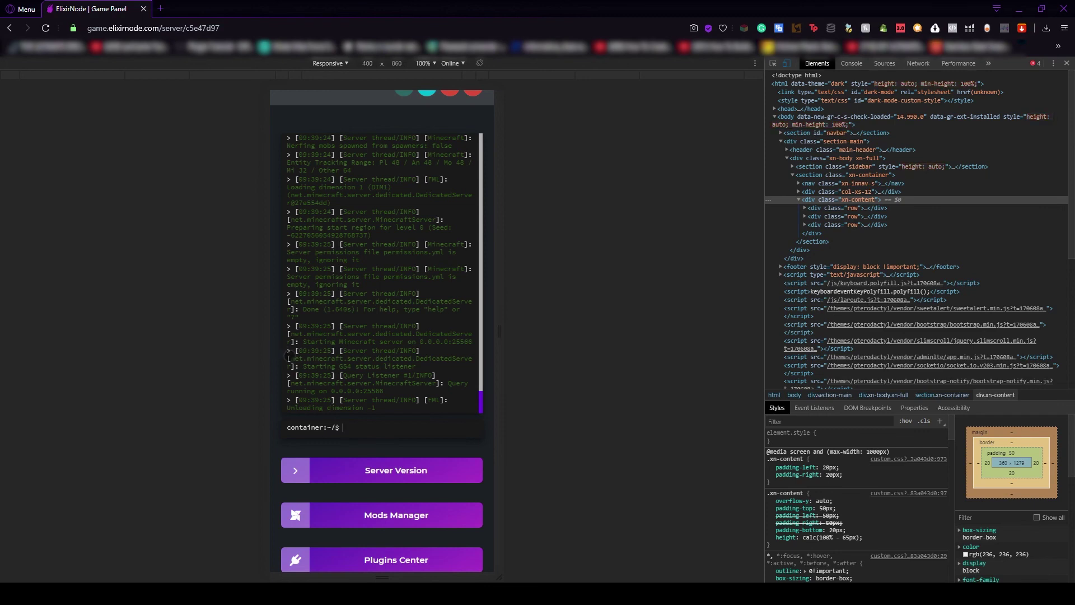
scroll(337, 442, "down", 4)
scroll(330, 437, "down", 3)
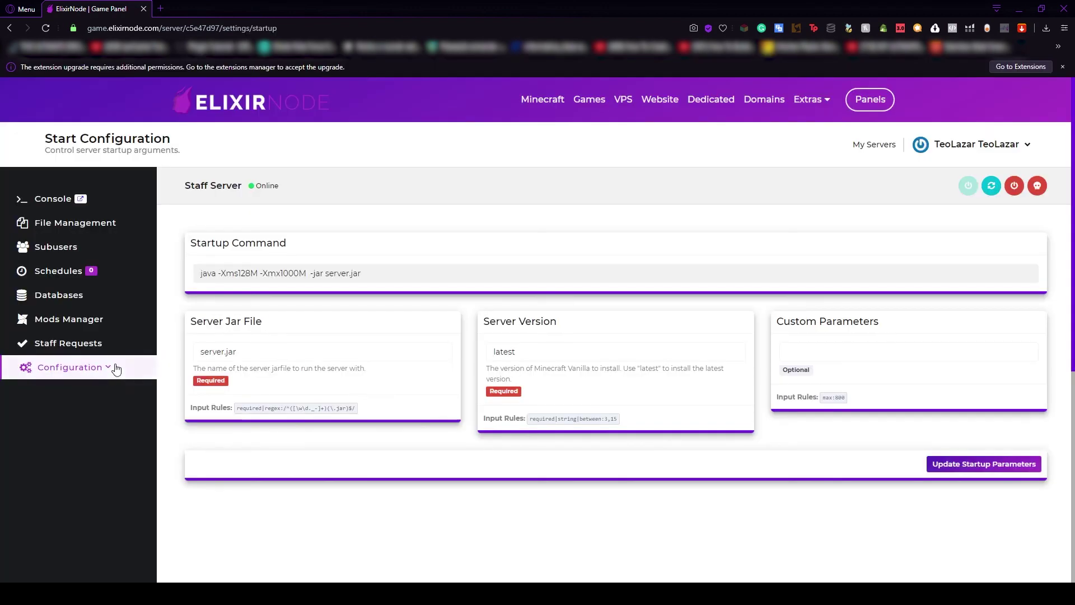
Return to the Server Console, whose log ends with the query listener on port 25566
left_click(103, 370)
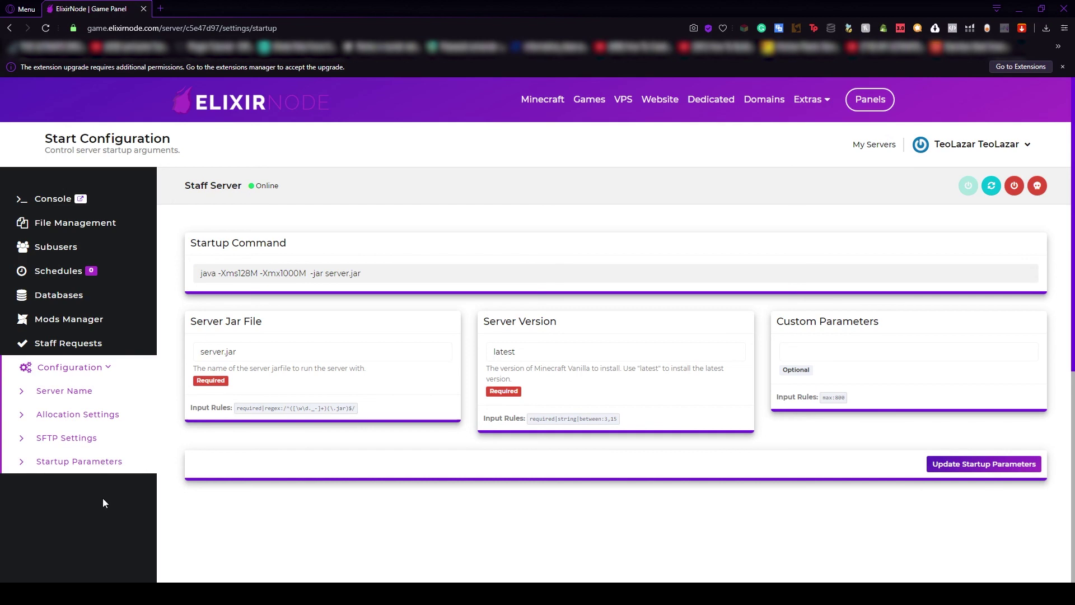
left_click(44, 200)
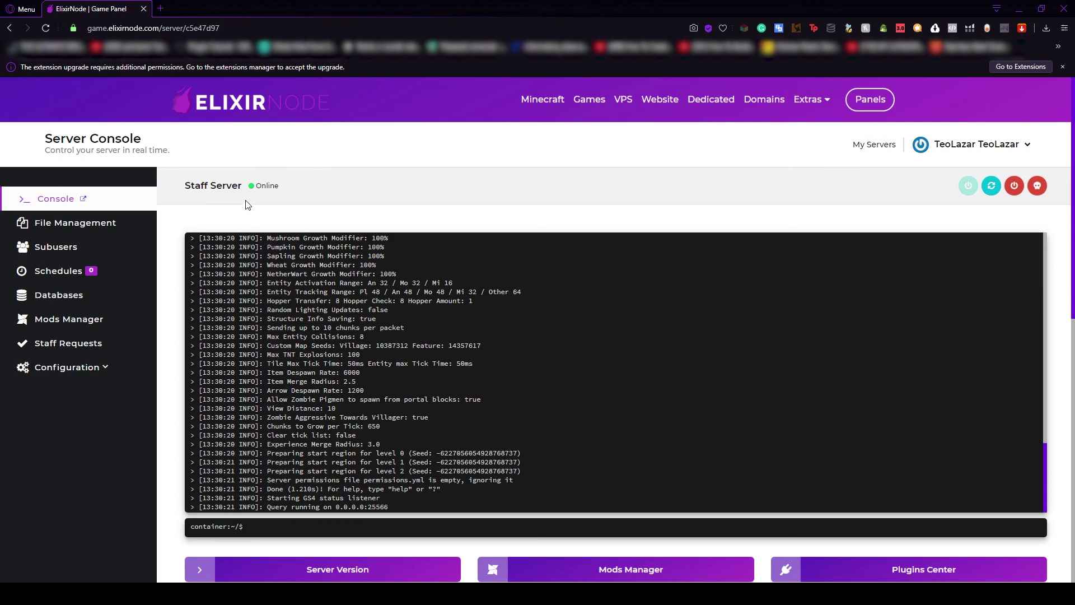
scroll(124, 417, "down", 2)
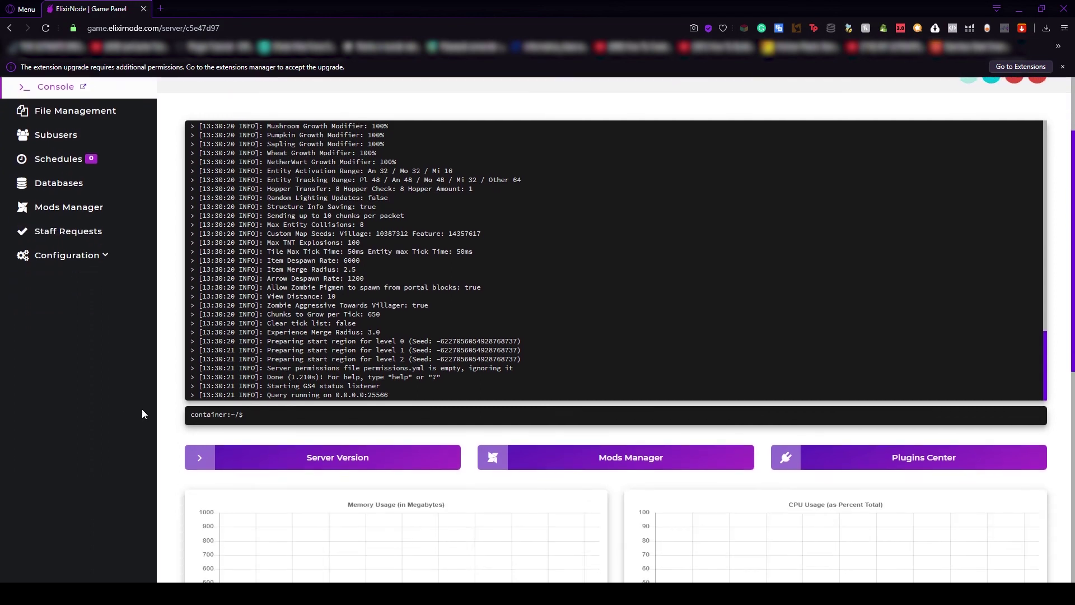